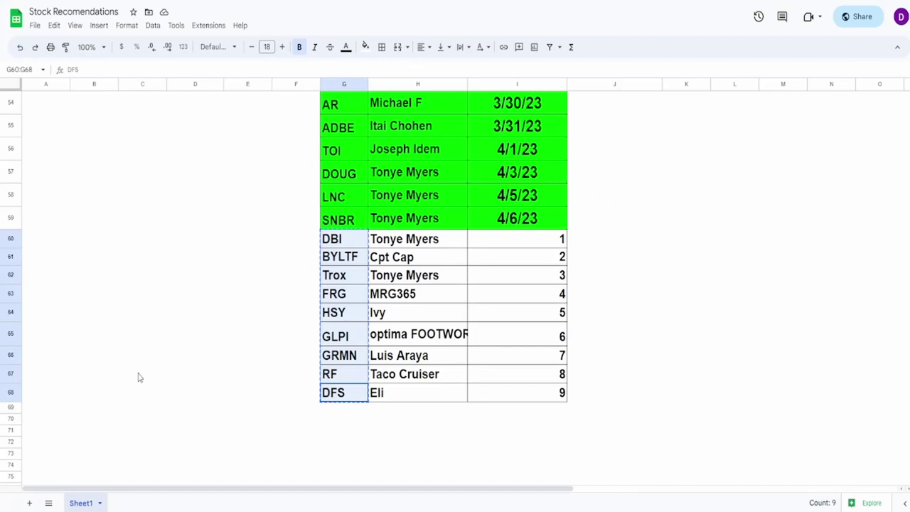
# - In the sheet, select FRG's recommender cell, the latest date 4/6/23, and numbers 1–8 in column I
pyautogui.click(420, 293)
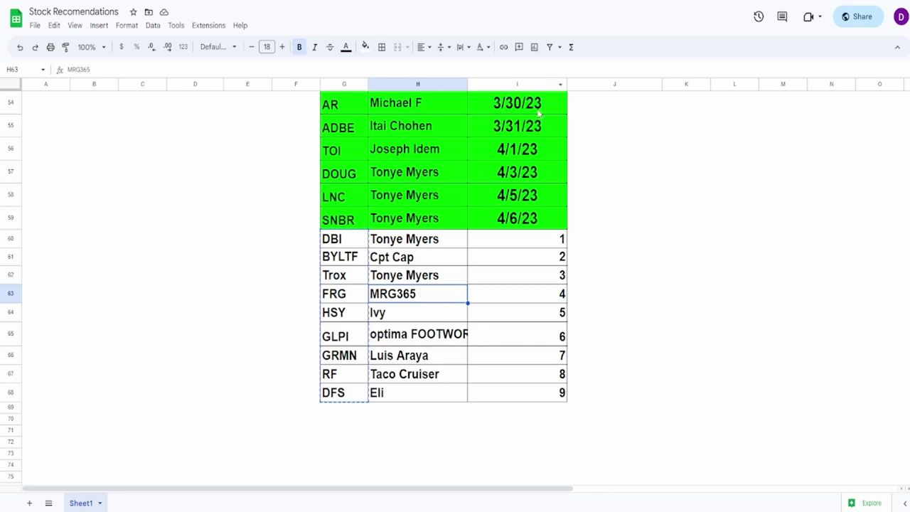
pyautogui.moveTo(533, 122); pyautogui.dragTo(545, 175)
pyautogui.click(517, 217)
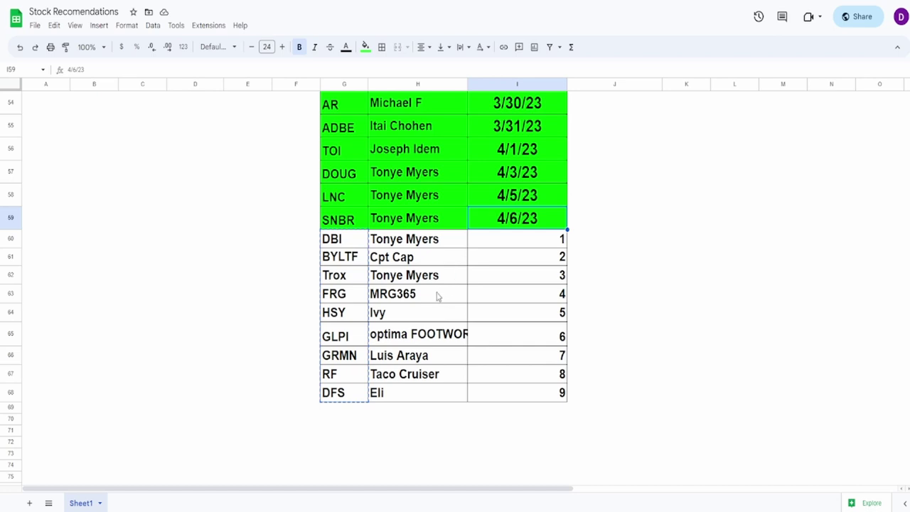
pyautogui.moveTo(511, 246); pyautogui.dragTo(512, 383)
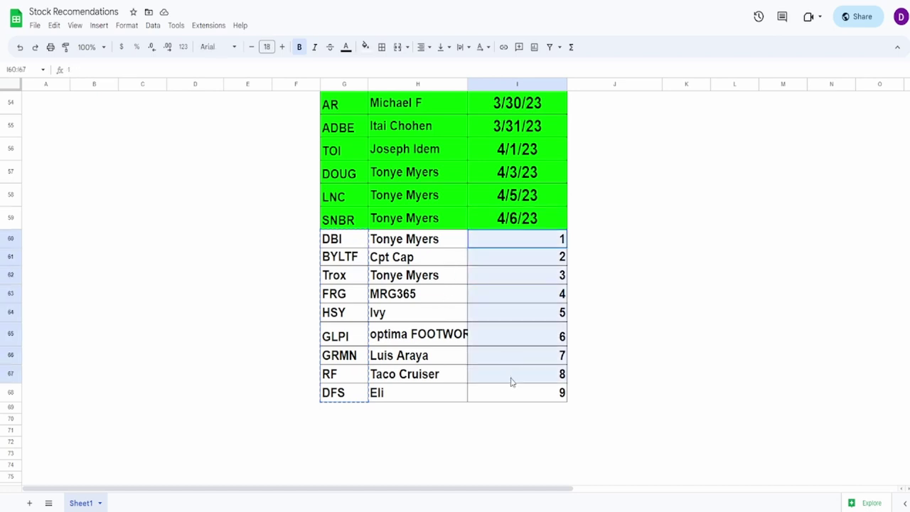
pyautogui.click(472, 375)
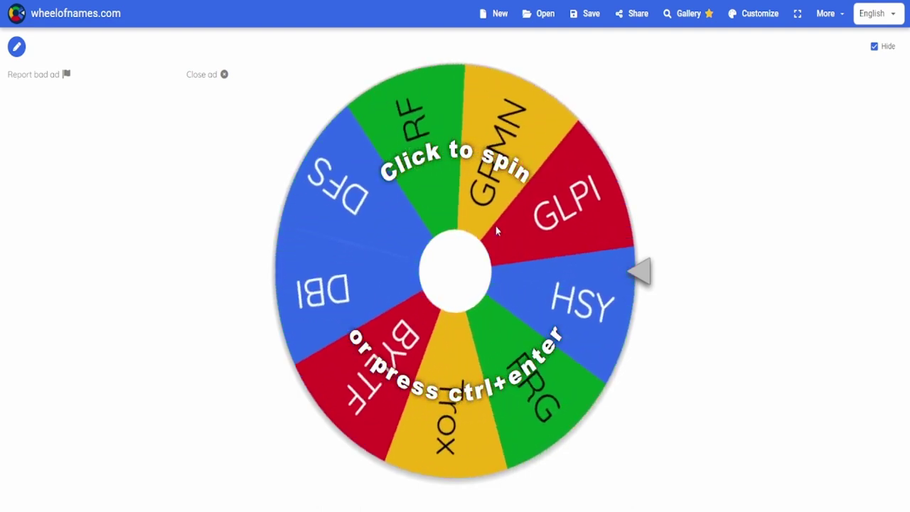
# - Spin the ticker wheel, remove the winner FRG, and select FRG's H63:I63 cells
pyautogui.click(494, 224)
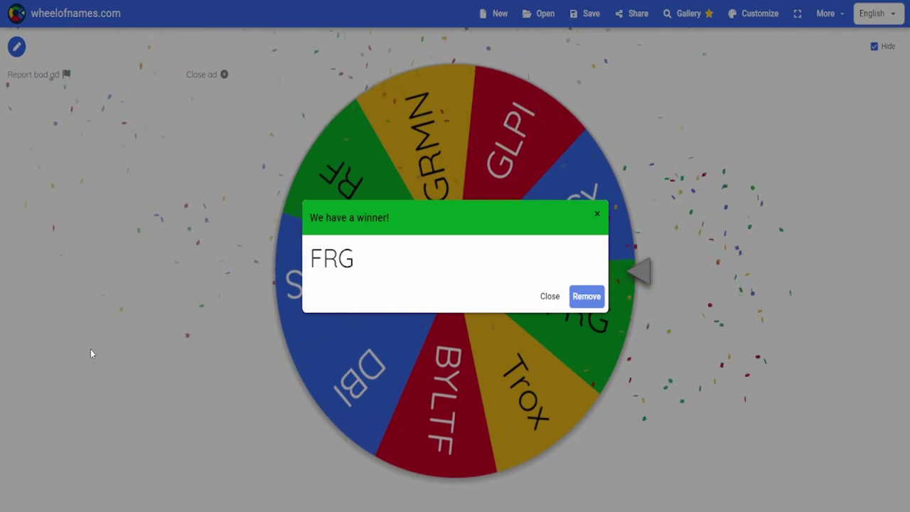
pyautogui.click(578, 297)
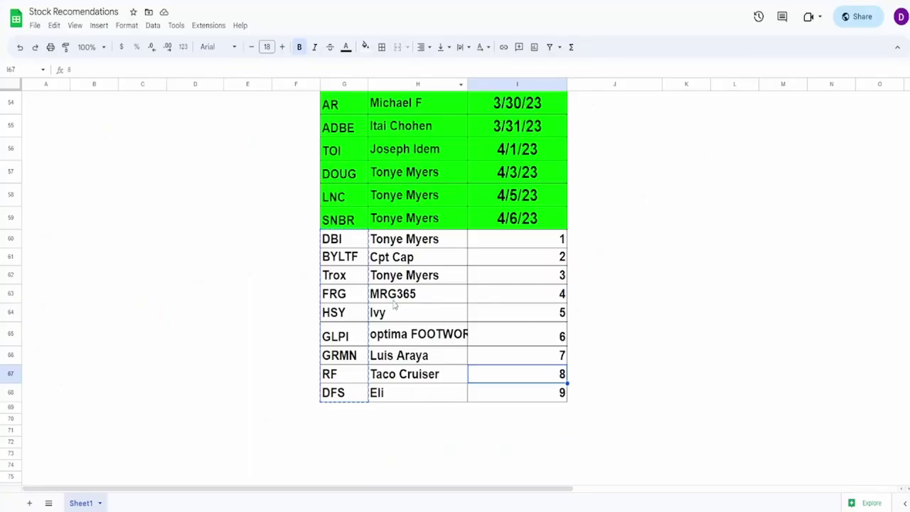
pyautogui.moveTo(393, 301); pyautogui.dragTo(540, 297)
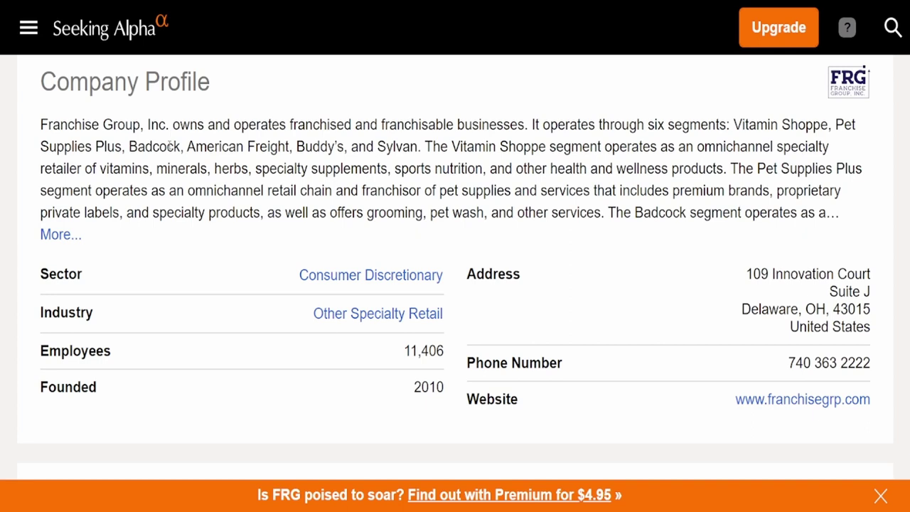
# - Read FRG's profile, highlighting its franchised businesses and segments from Badcock through Vitamin Shoppe
pyautogui.moveTo(296, 124); pyautogui.dragTo(504, 124)
pyautogui.click(537, 125)
pyautogui.moveTo(724, 126); pyautogui.dragTo(790, 125)
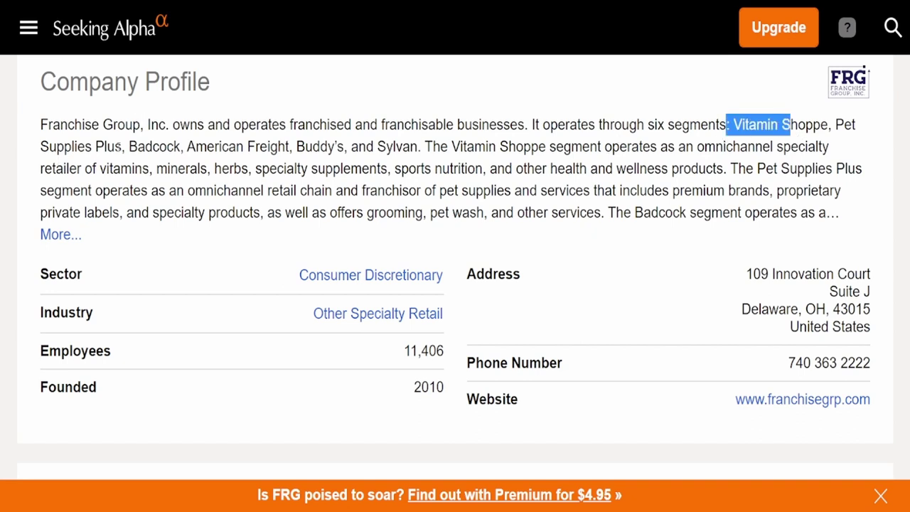
pyautogui.moveTo(139, 147); pyautogui.dragTo(231, 164)
pyautogui.click(208, 152)
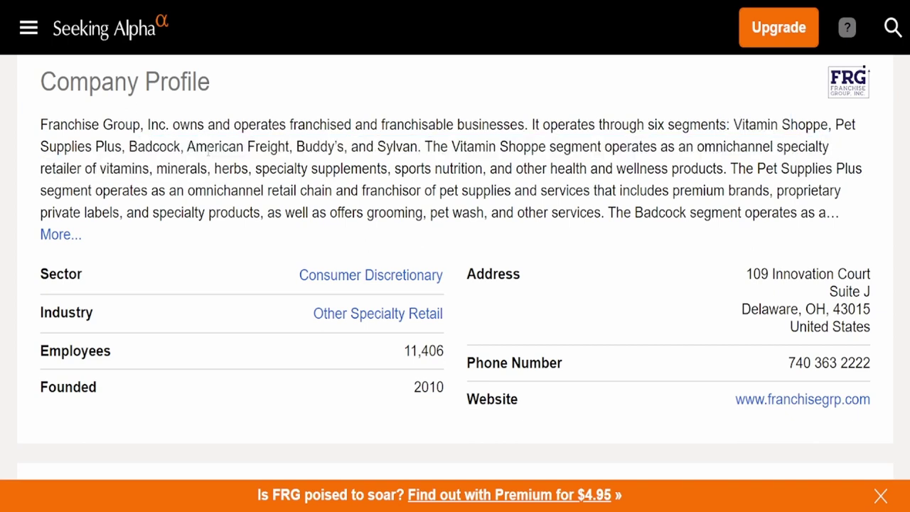
pyautogui.moveTo(185, 146); pyautogui.dragTo(383, 163)
pyautogui.moveTo(313, 147); pyautogui.dragTo(377, 149)
pyautogui.click(416, 149)
pyautogui.moveTo(465, 166); pyautogui.dragTo(597, 146)
pyautogui.click(607, 146)
pyautogui.moveTo(51, 169); pyautogui.dragTo(126, 168)
pyautogui.click(140, 167)
# - Read on, highlighting omnichannel operations, the pet supplies franchisor, premium brands, private labels and pet wash
pyautogui.moveTo(93, 190); pyautogui.dragTo(206, 190)
pyautogui.click(206, 190)
pyautogui.moveTo(392, 191); pyautogui.dragTo(455, 190)
pyautogui.click(503, 191)
pyautogui.moveTo(565, 190); pyautogui.dragTo(693, 190)
pyautogui.click(727, 193)
pyautogui.moveTo(50, 213); pyautogui.dragTo(119, 214)
pyautogui.click(147, 213)
pyautogui.moveTo(431, 215); pyautogui.dragTo(475, 216)
pyautogui.click(521, 213)
pyautogui.click(63, 237)
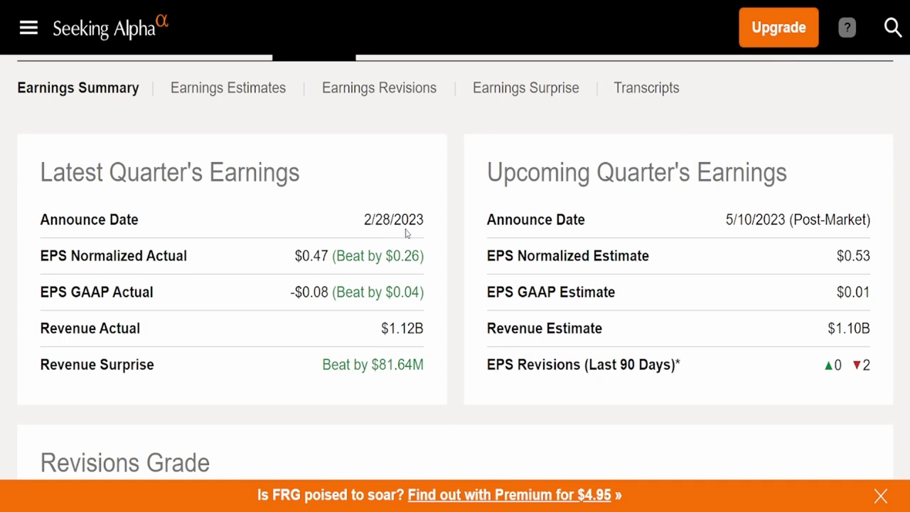
# - Review the latest quarter: GAAP EPS -$0.08, revenue $1.12B, and an $81.64M revenue beat
pyautogui.moveTo(134, 260)
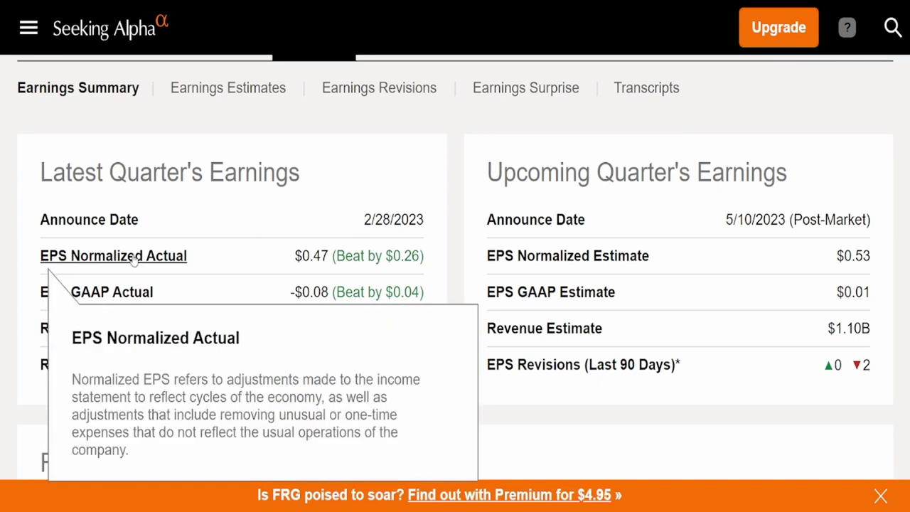
pyautogui.moveTo(258, 262); pyautogui.dragTo(491, 265)
pyautogui.click(435, 264)
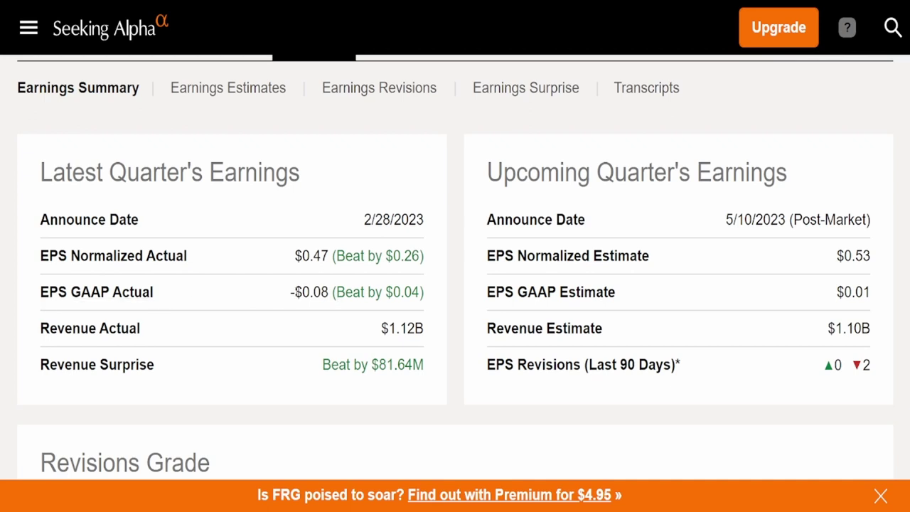
pyautogui.moveTo(295, 292); pyautogui.dragTo(416, 294)
pyautogui.click(332, 292)
pyautogui.click(416, 299)
pyautogui.moveTo(381, 328); pyautogui.dragTo(427, 339)
pyautogui.click(410, 327)
pyautogui.moveTo(322, 365); pyautogui.dragTo(414, 366)
pyautogui.click(414, 366)
# - Review the upcoming quarter's estimates: $0.53 EPS and $1.10B revenue
pyautogui.moveTo(857, 253); pyautogui.dragTo(835, 254)
pyautogui.click(836, 255)
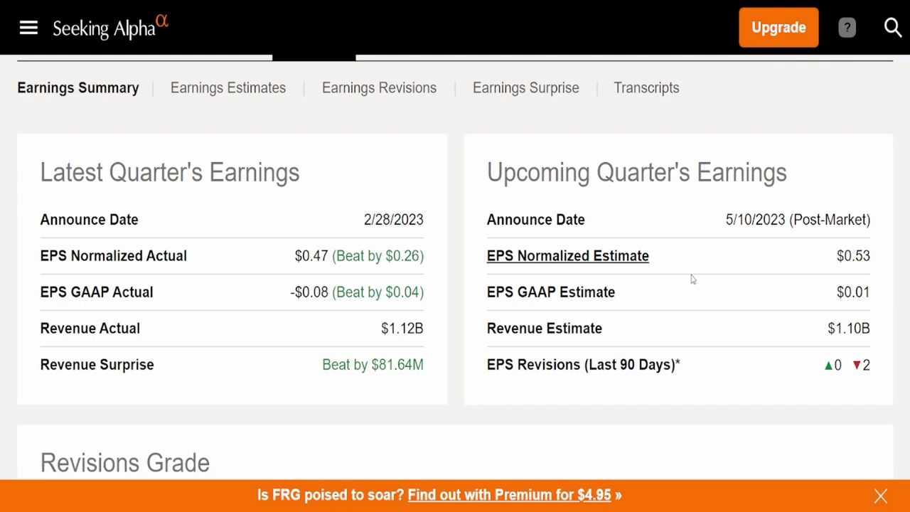
pyautogui.moveTo(828, 328); pyautogui.dragTo(856, 328)
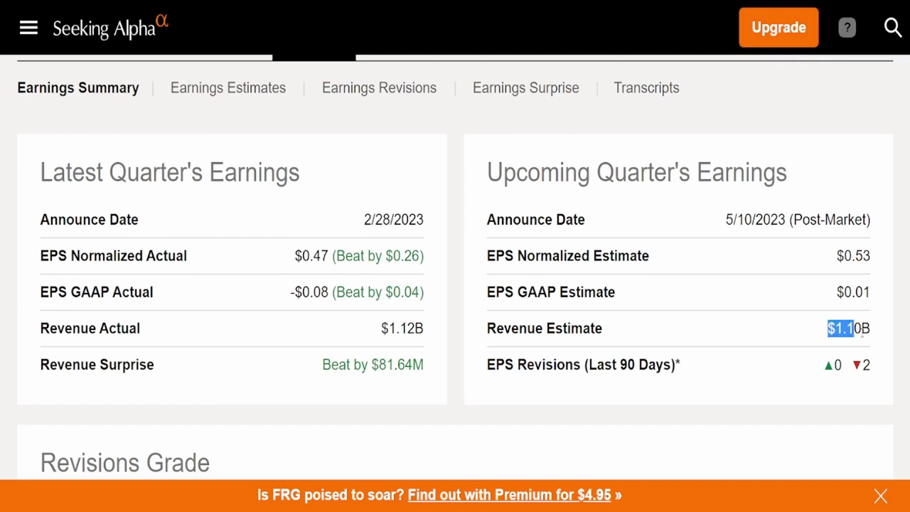
pyautogui.click(870, 345)
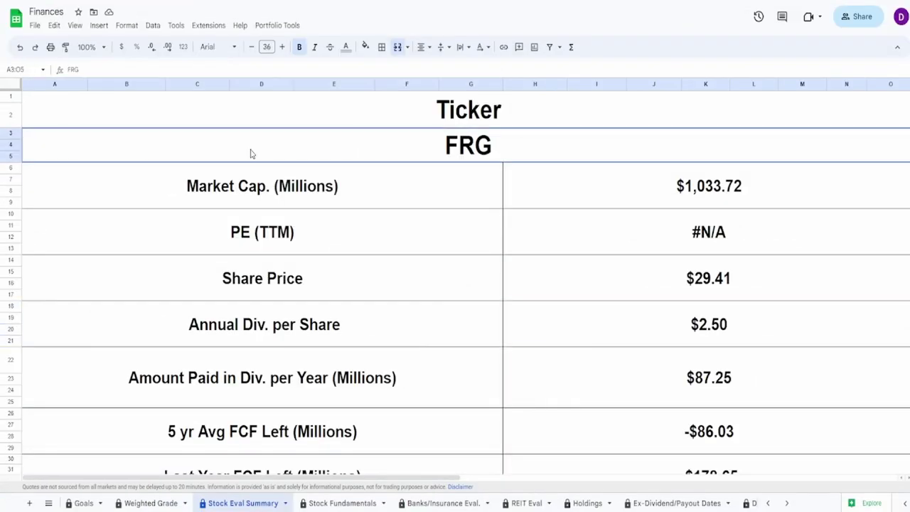
# - Inspect the GOOGLEFINANCE formulas behind Market Cap, PE (TTM) showing #N/A, and Share Price
pyautogui.click(590, 208)
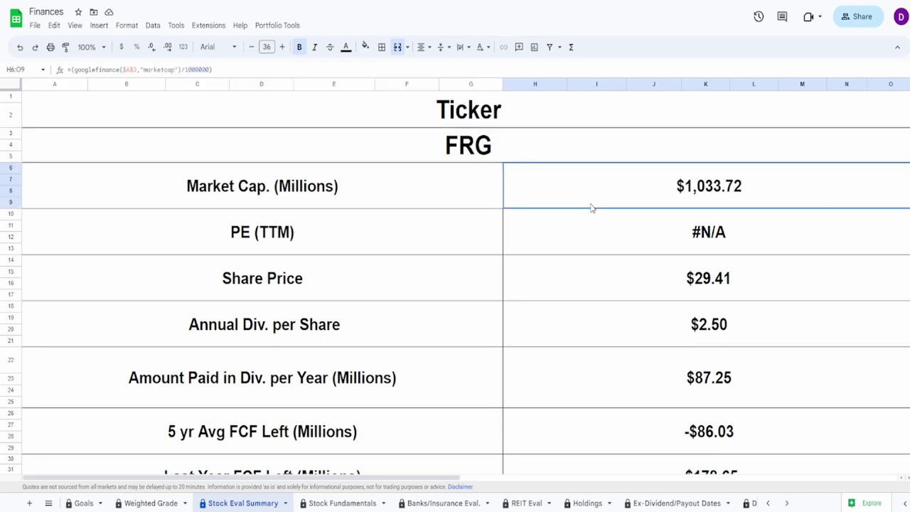
pyautogui.click(595, 228)
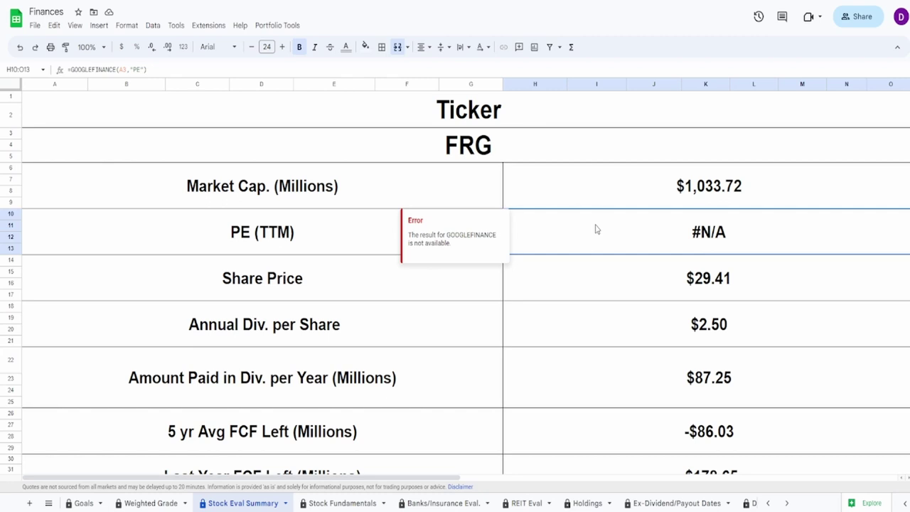
pyautogui.click(615, 288)
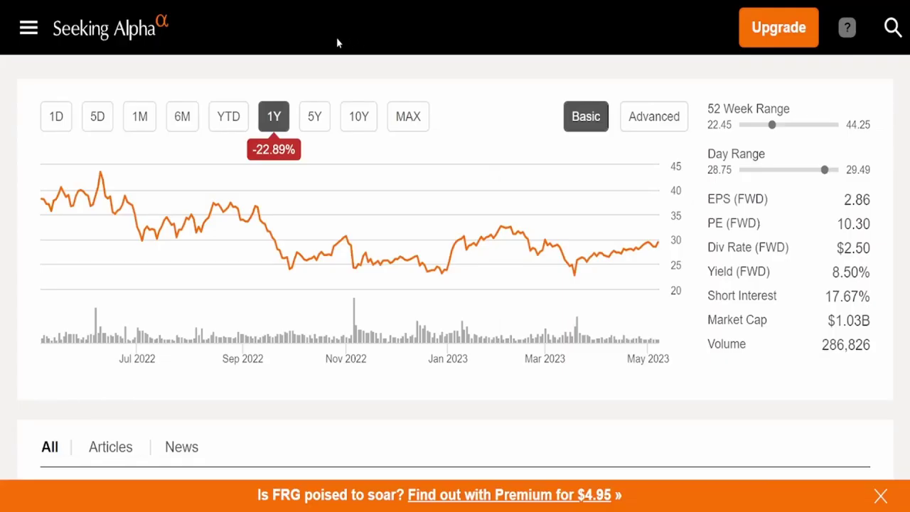
# - Show FRG's YTD price chart and note the 52-week low 22.45 and high 44.25
pyautogui.click(236, 117)
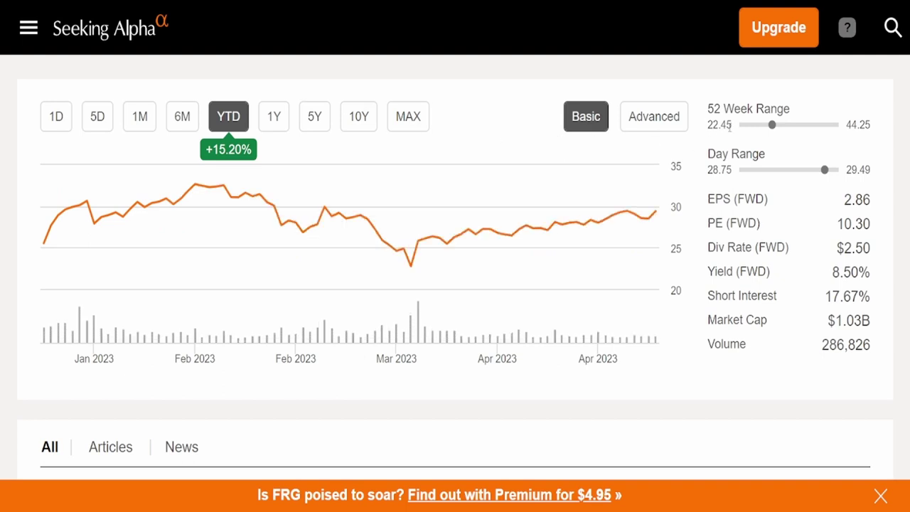
pyautogui.moveTo(728, 126); pyautogui.dragTo(707, 114)
pyautogui.click(730, 127)
pyautogui.moveTo(846, 127); pyautogui.dragTo(880, 128)
# - Note the day's +3.23% gain, then check Annual Div. per Share in the Stock Eval Summary
pyautogui.scroll(4, 814, 277)
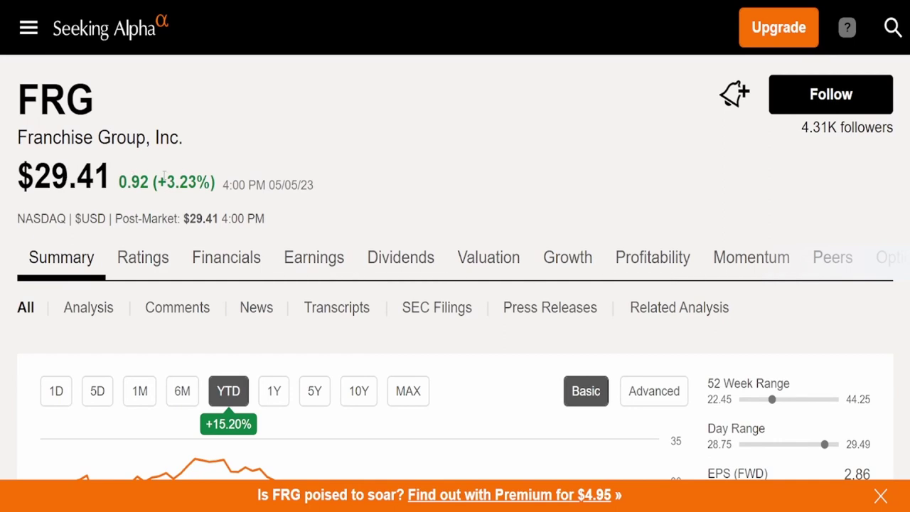
pyautogui.moveTo(161, 181); pyautogui.dragTo(201, 186)
pyautogui.click(201, 187)
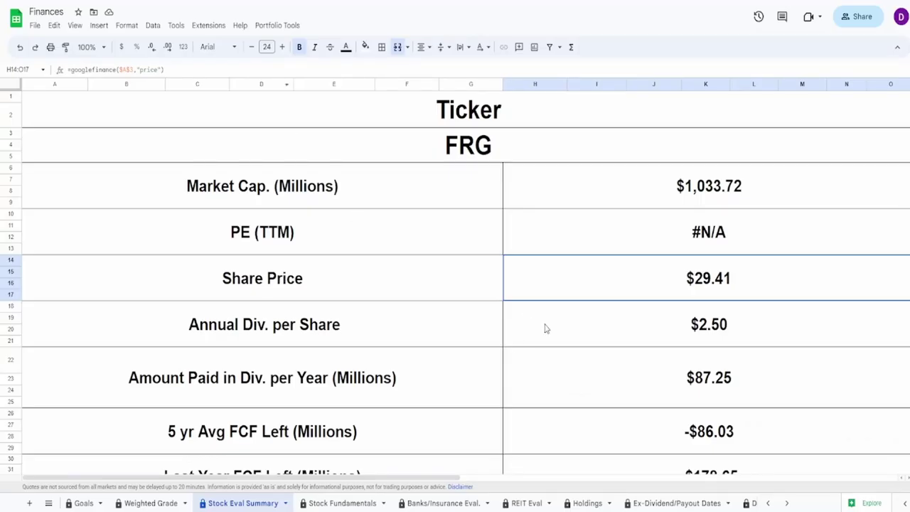
pyautogui.click(553, 326)
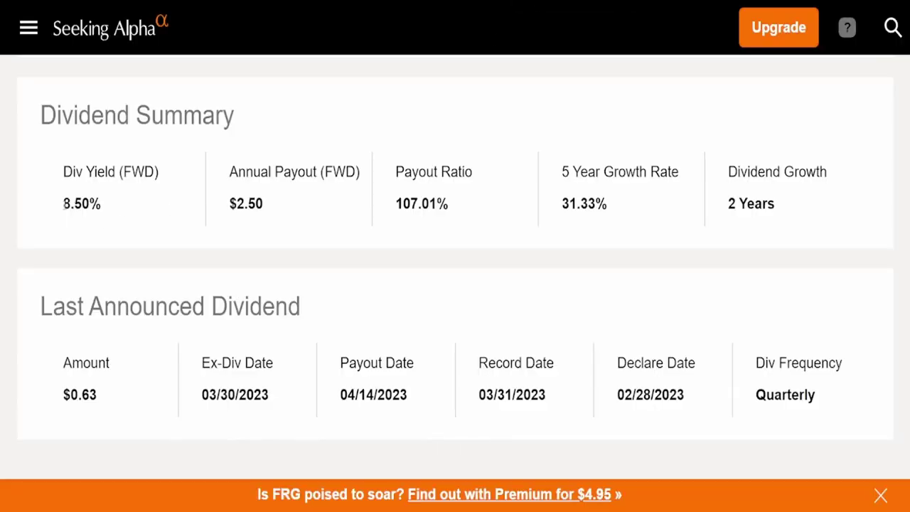
# - Highlight the 8.50% dividend yield and 107.01% payout ratio in FRG's Dividend Summary
pyautogui.moveTo(63, 204); pyautogui.dragTo(130, 208)
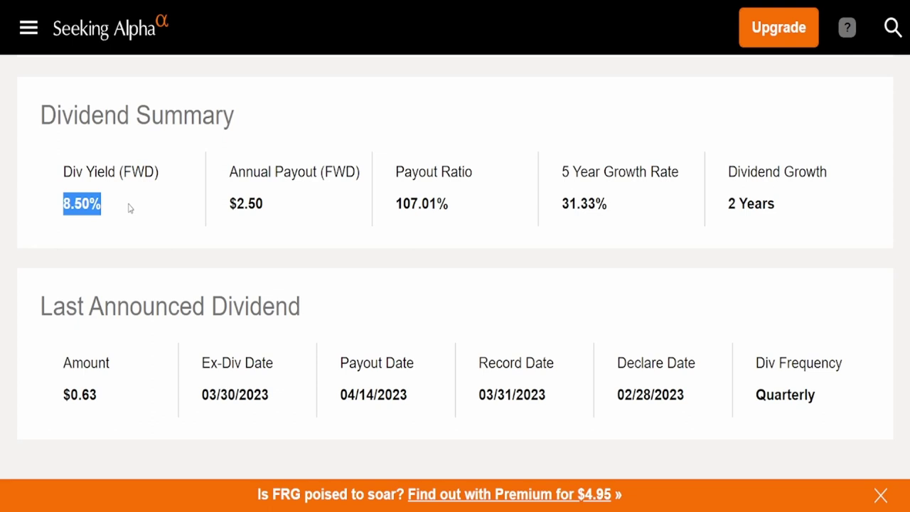
pyautogui.moveTo(396, 205); pyautogui.dragTo(443, 221)
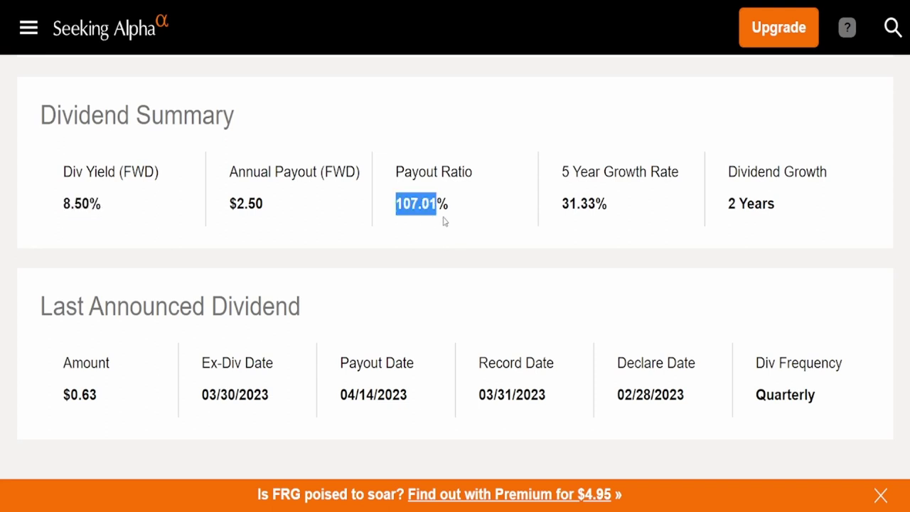
pyautogui.click(443, 221)
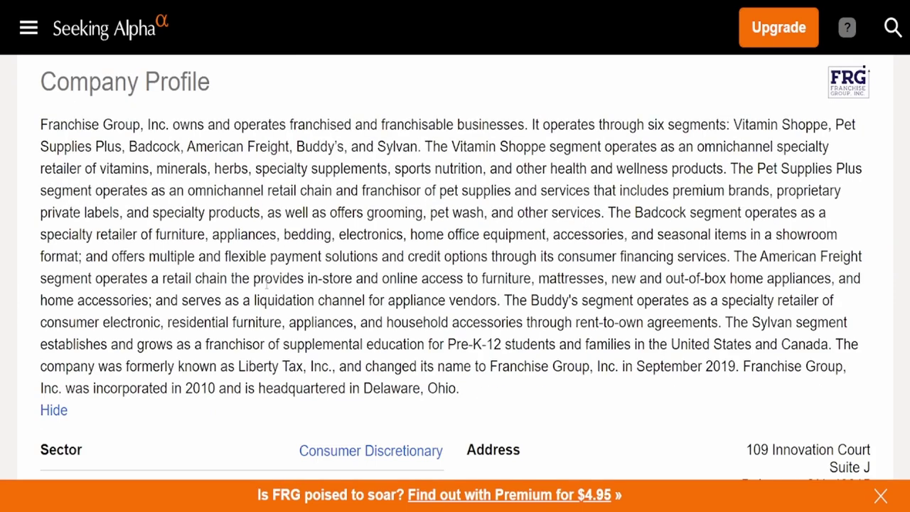
pyautogui.scroll(-2, 269, 288)
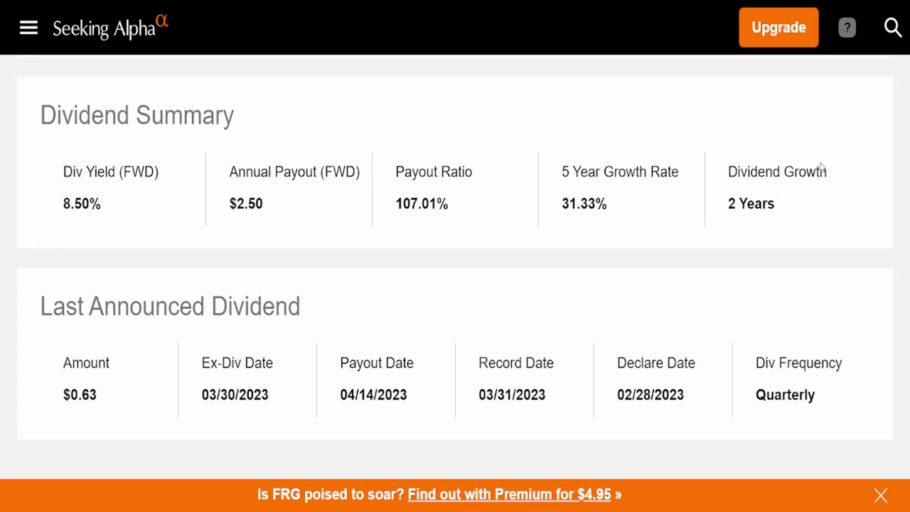
# - Open FRG's dividend history and view it over ten years, then over the full range
pyautogui.scroll(1, 578, 307)
pyautogui.scroll(10, 577, 306)
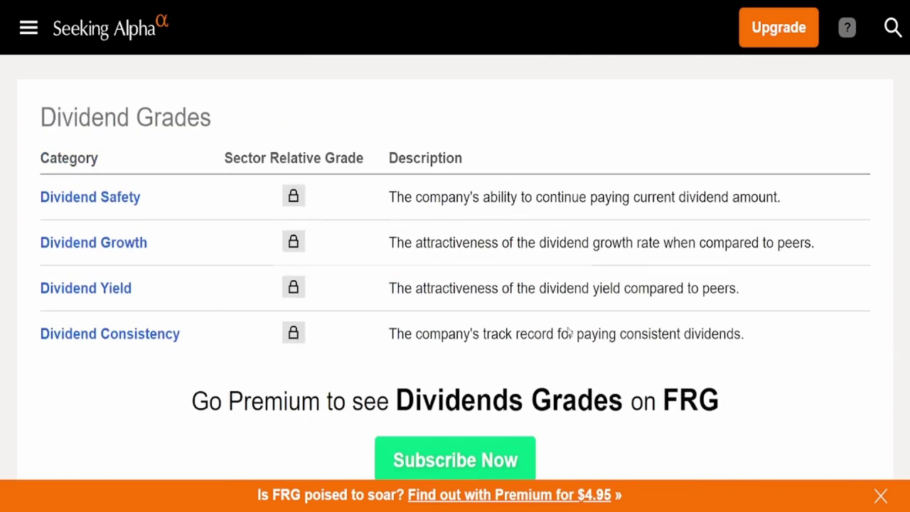
pyautogui.click(599, 258)
pyautogui.scroll(-10, 575, 285)
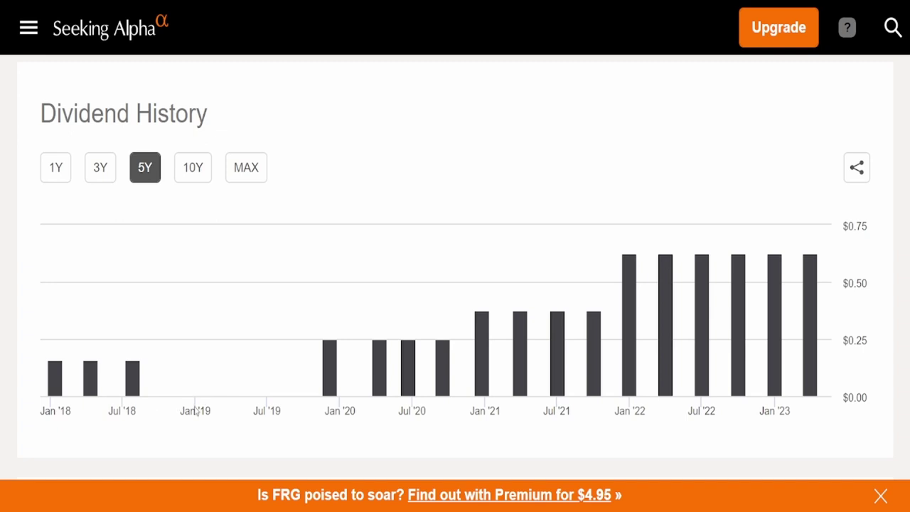
pyautogui.click(201, 175)
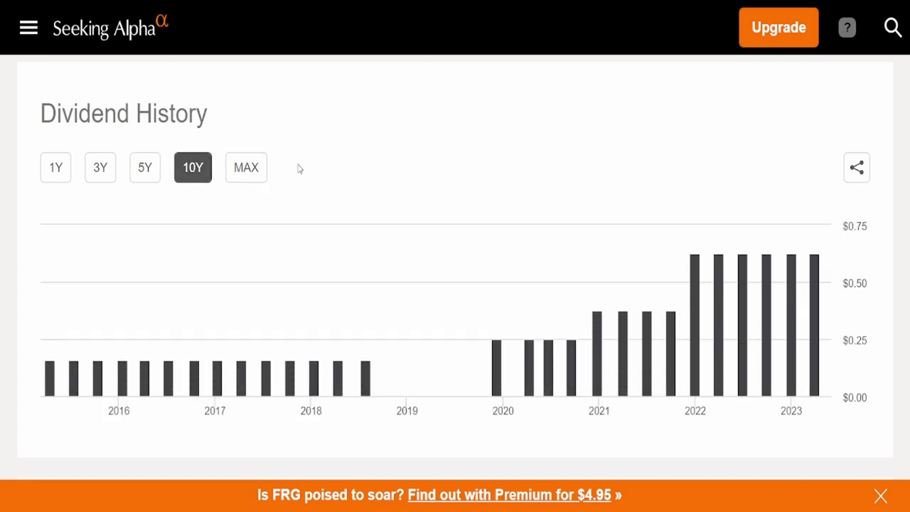
pyautogui.moveTo(367, 374)
pyautogui.click(250, 169)
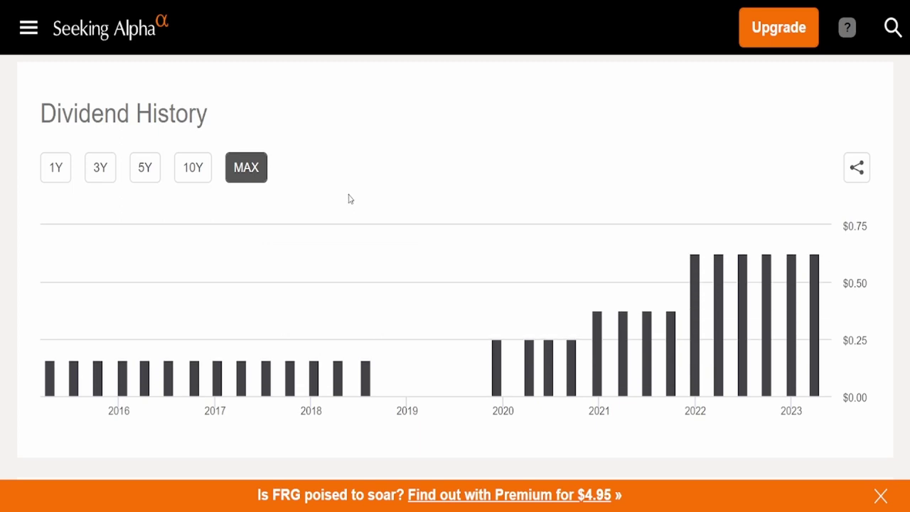
pyautogui.moveTo(55, 371)
pyautogui.moveTo(311, 383)
pyautogui.moveTo(496, 373)
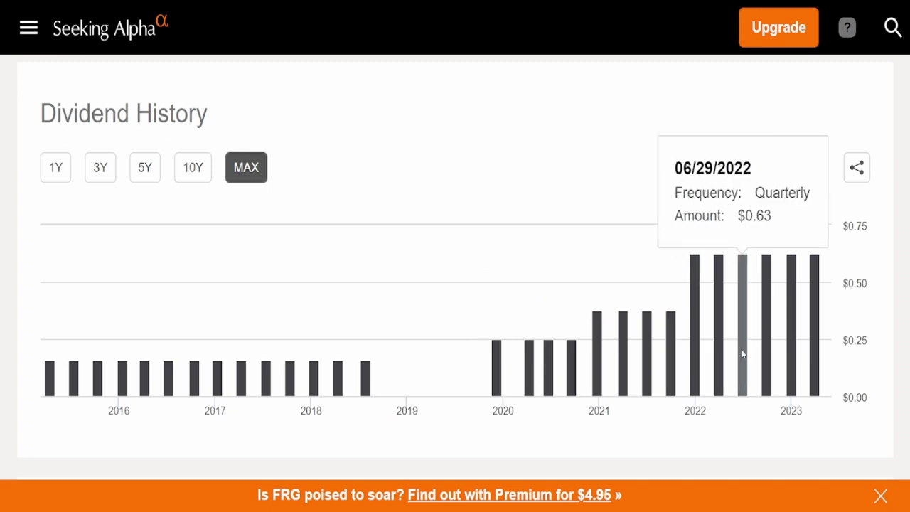
# - Open FRG's Dividend Scorecard and scroll to the Dividend Summary and Last Announced Dividend
pyautogui.scroll(5, 362, 182)
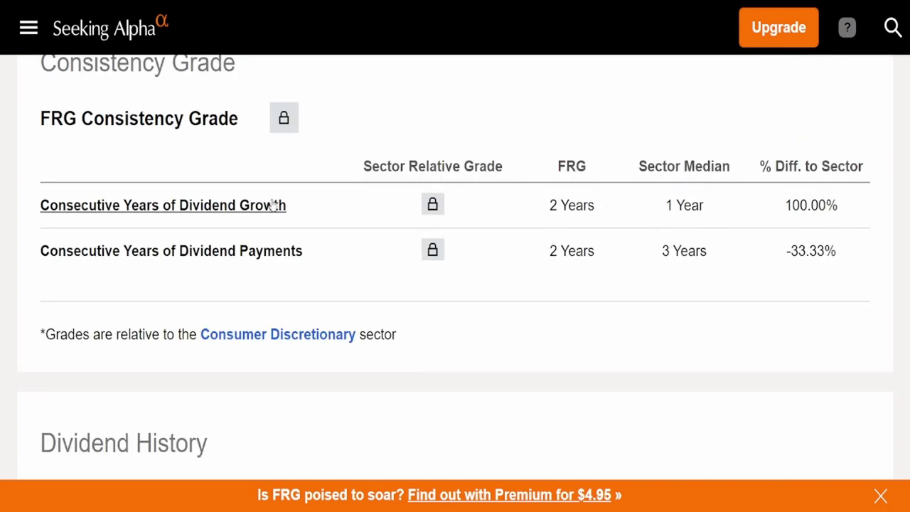
pyautogui.scroll(2, 89, 173)
pyautogui.click(81, 146)
pyautogui.scroll(-10, 195, 296)
pyautogui.scroll(-4, 195, 295)
pyautogui.scroll(2, 196, 296)
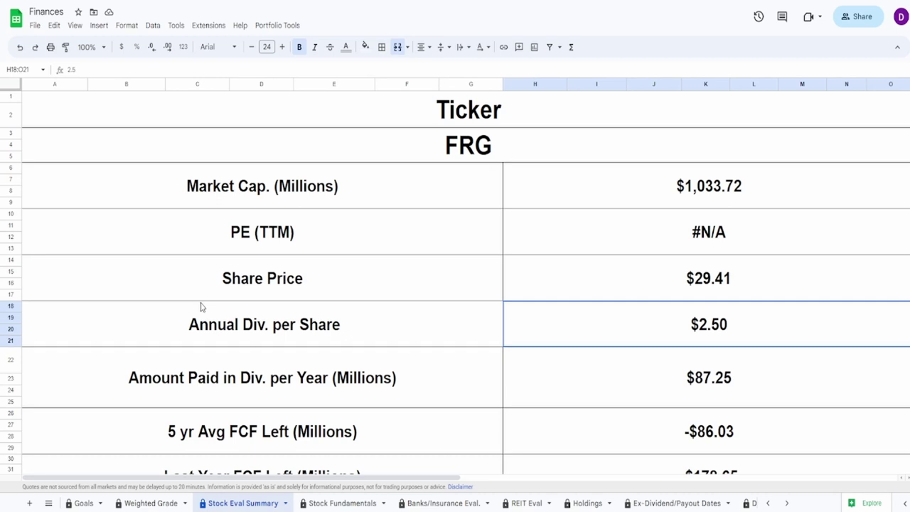
# - Inspect merged cell H22's formula behind the $87.25M yearly dividend total
pyautogui.click(537, 384)
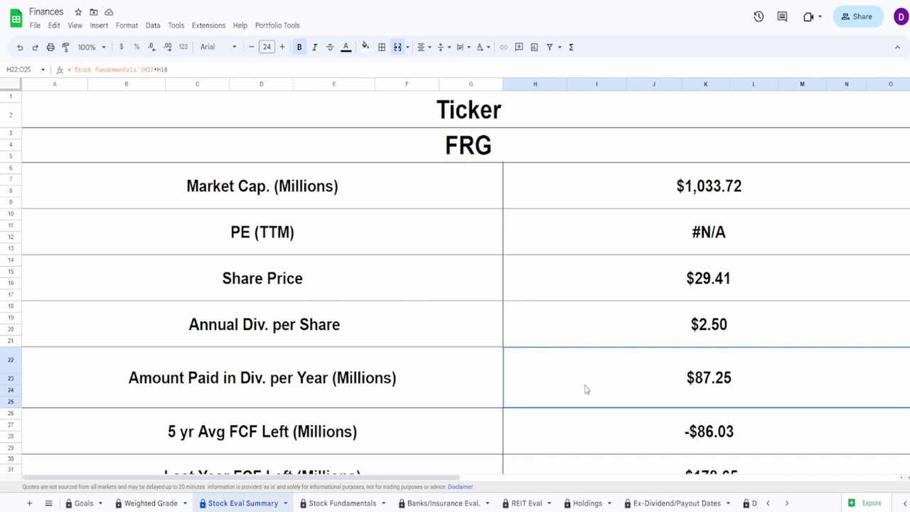
# - Check the formulas for 5 yr avg FCF left and last year FCF left
pyautogui.scroll(-2, 679, 375)
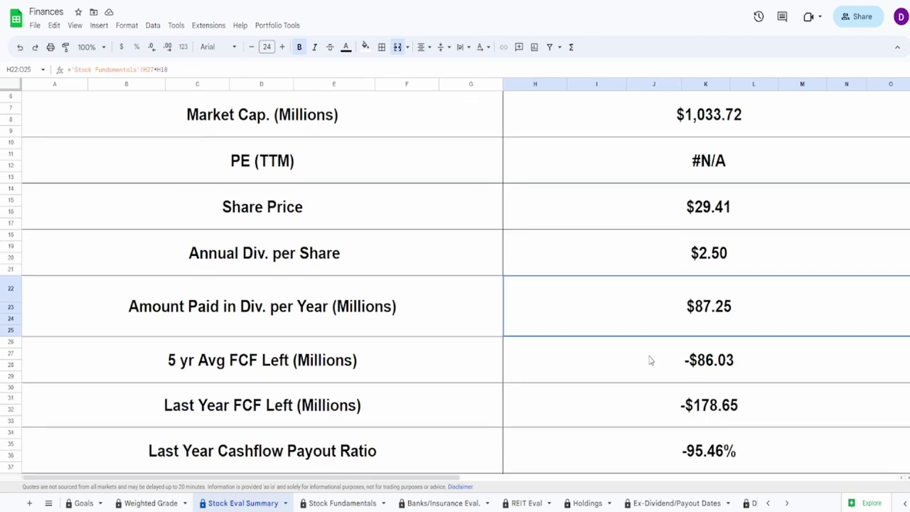
pyautogui.click(647, 365)
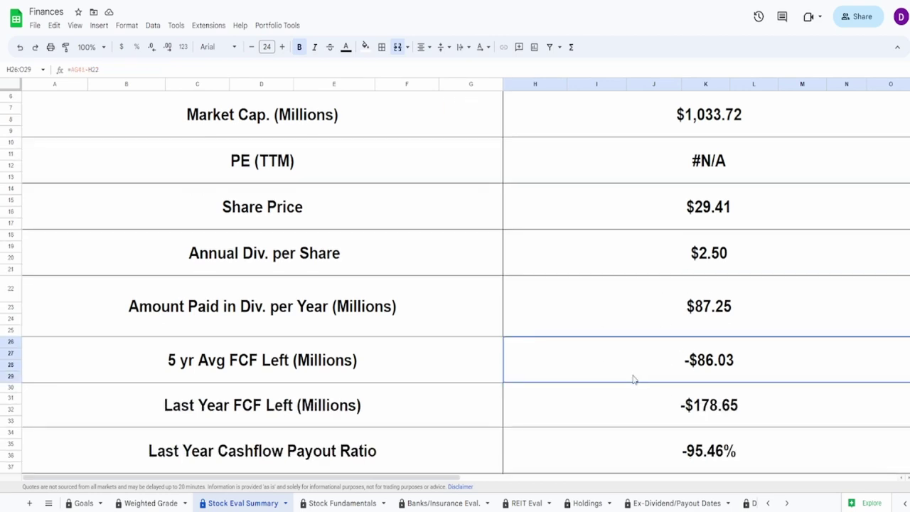
pyautogui.click(615, 409)
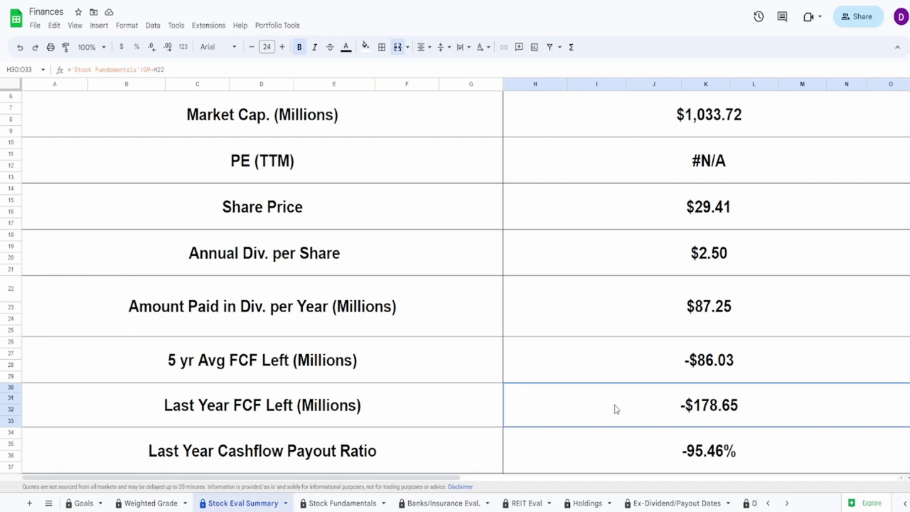
# - Check the last-year and 5 Yr AVG cash flow payout ratio formulas, then select both to see their sum
pyautogui.scroll(-2, 615, 408)
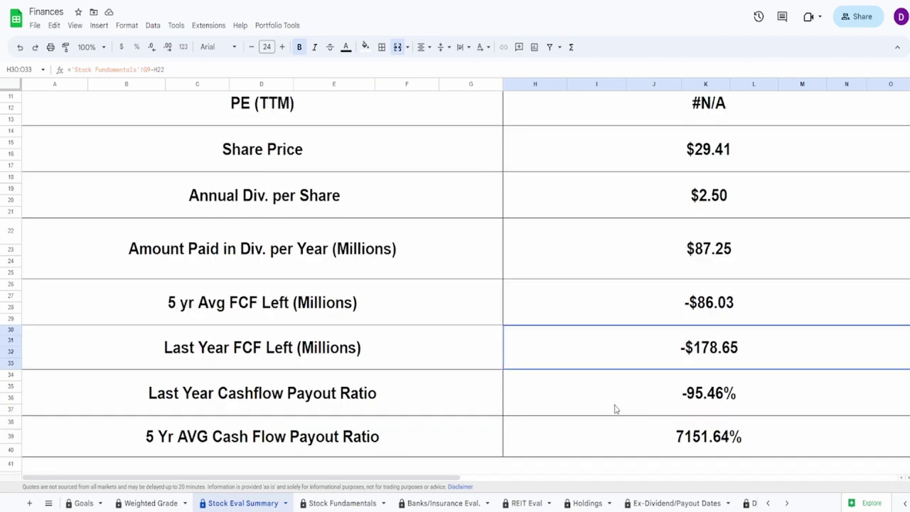
pyautogui.click(616, 410)
pyautogui.click(577, 435)
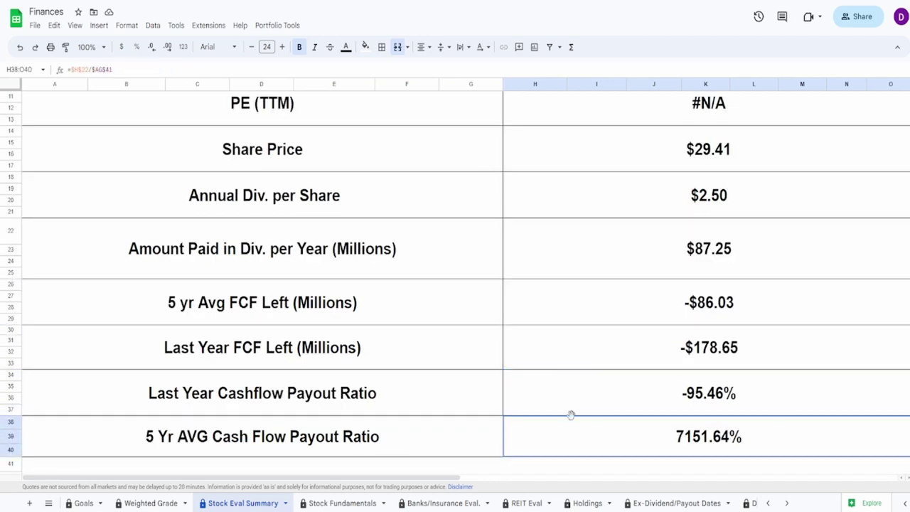
pyautogui.click(579, 407)
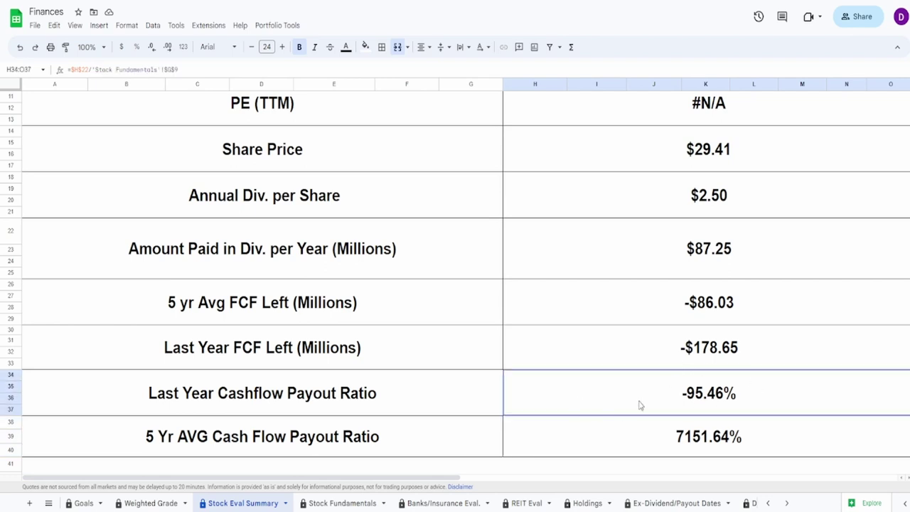
pyautogui.click(630, 427)
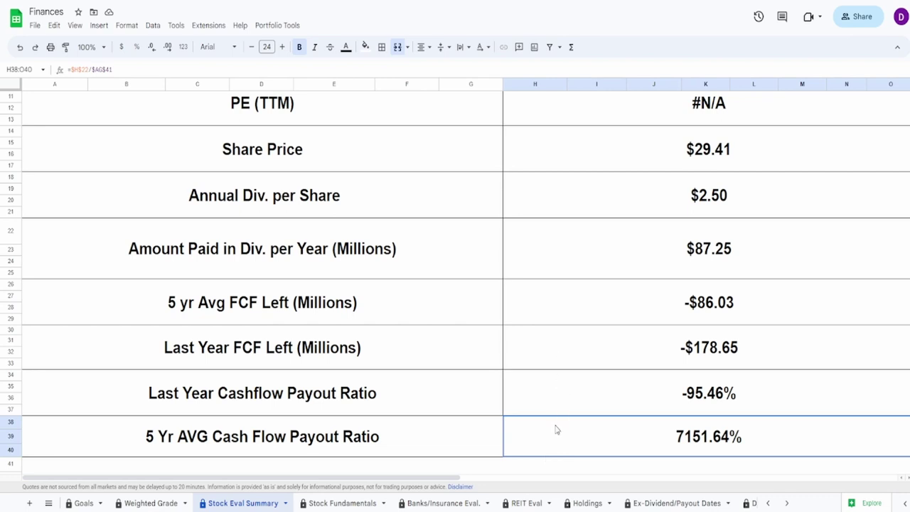
pyautogui.moveTo(555, 428); pyautogui.dragTo(554, 377)
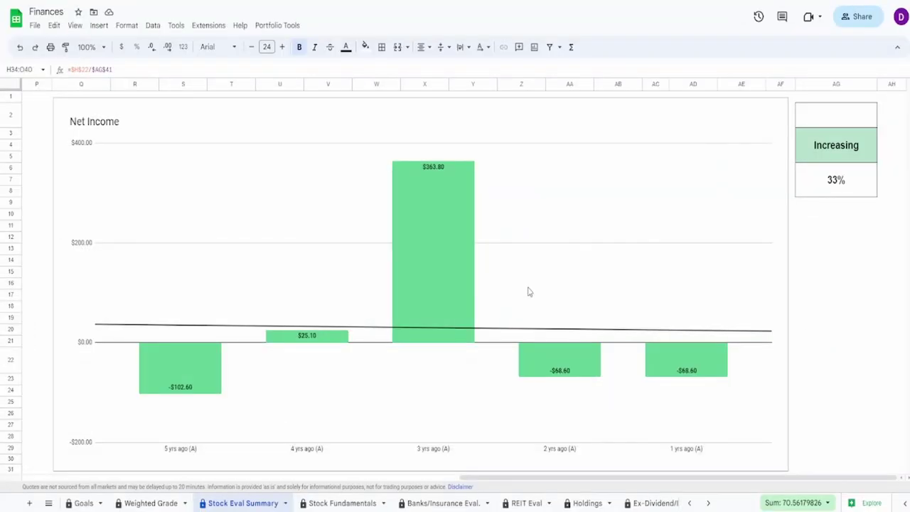
# - Review the Net Income chart's yearly bars and the formula behind its 33% figure
pyautogui.click(164, 289)
pyautogui.moveTo(180, 387)
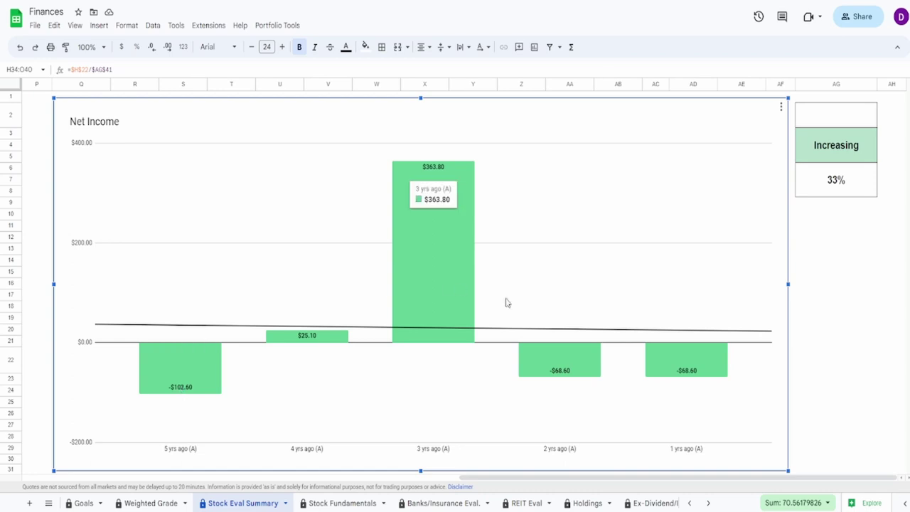
pyautogui.moveTo(700, 378)
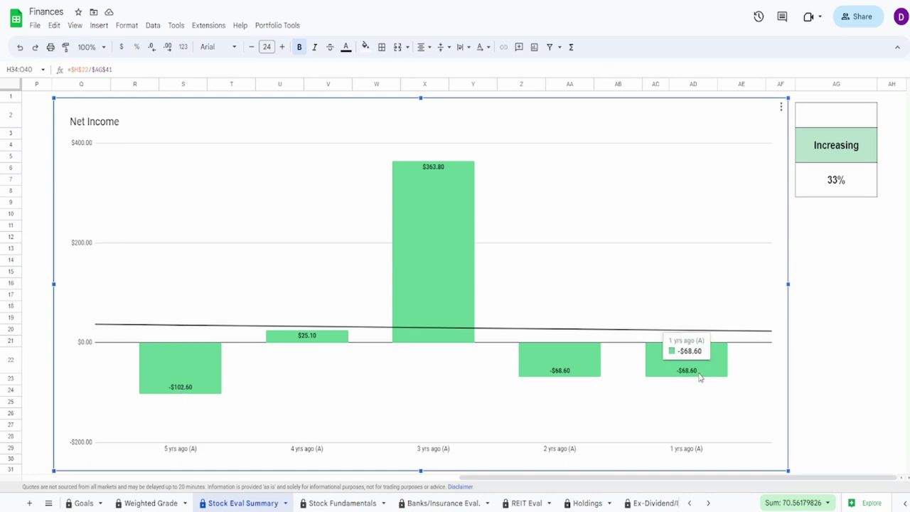
pyautogui.click(837, 181)
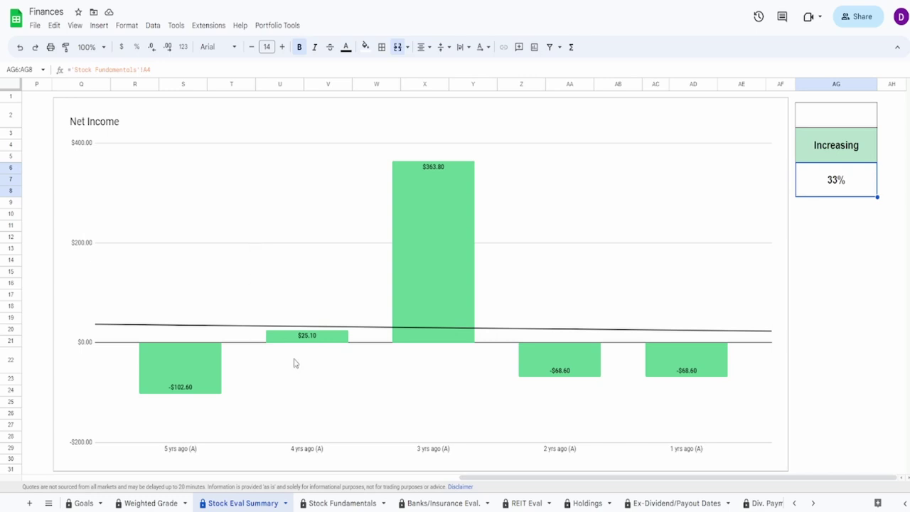
pyautogui.click(318, 269)
pyautogui.moveTo(441, 272)
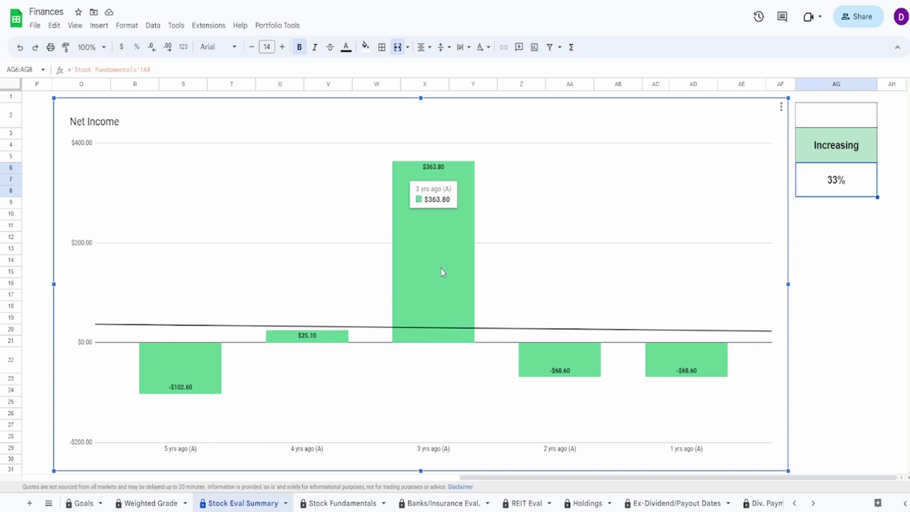
# - Enter a 5.00% grade in AG2, above the Net Income Increasing verdict
pyautogui.moveTo(560, 367)
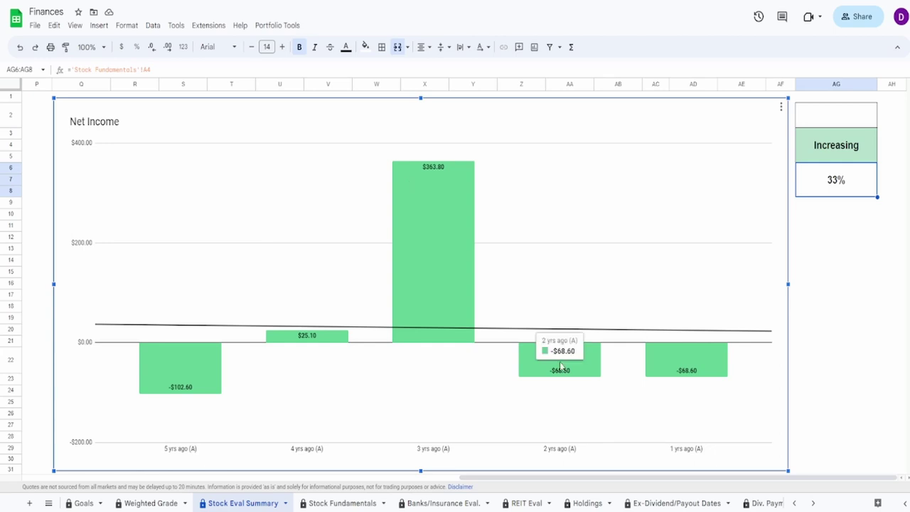
pyautogui.click(815, 116)
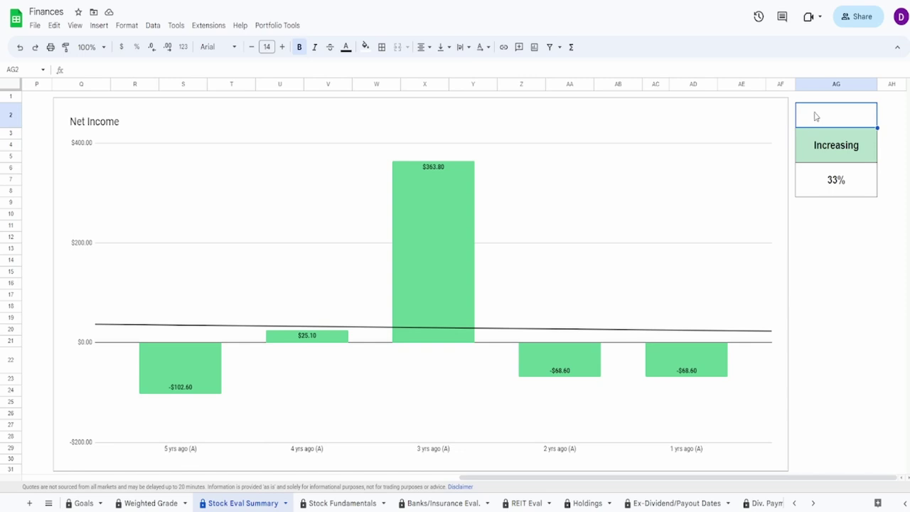
pyautogui.click(188, 387)
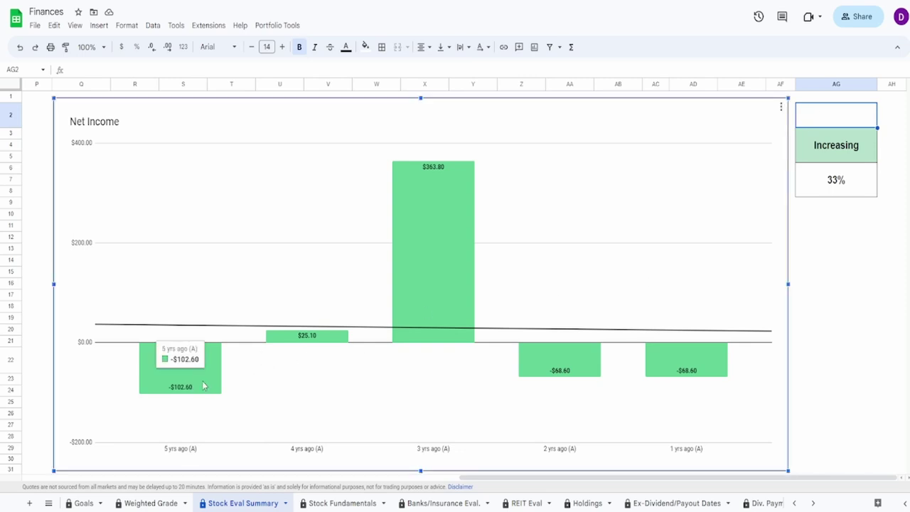
pyautogui.click(852, 115)
pyautogui.click(848, 131)
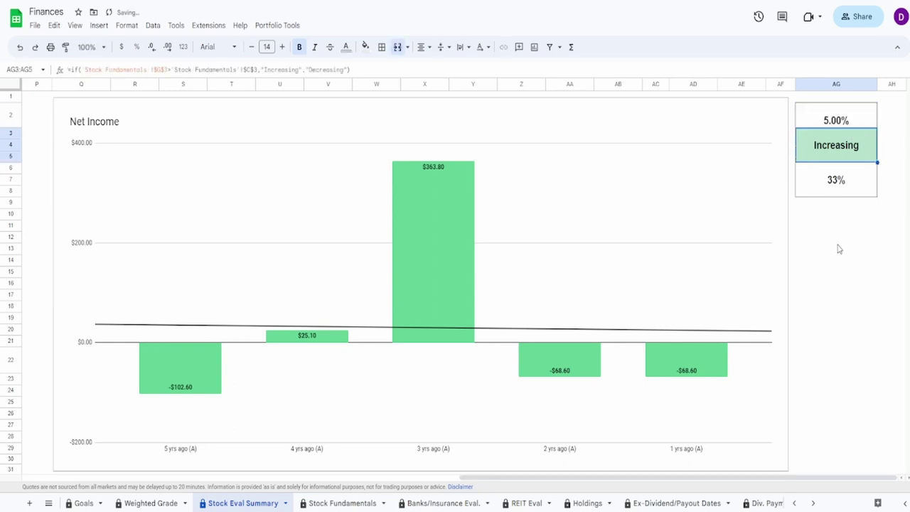
pyautogui.scroll(-5, 824, 277)
# - Compare the Free Cash Flow bars with FRG's five years of cash from operations
pyautogui.scroll(-1, 822, 280)
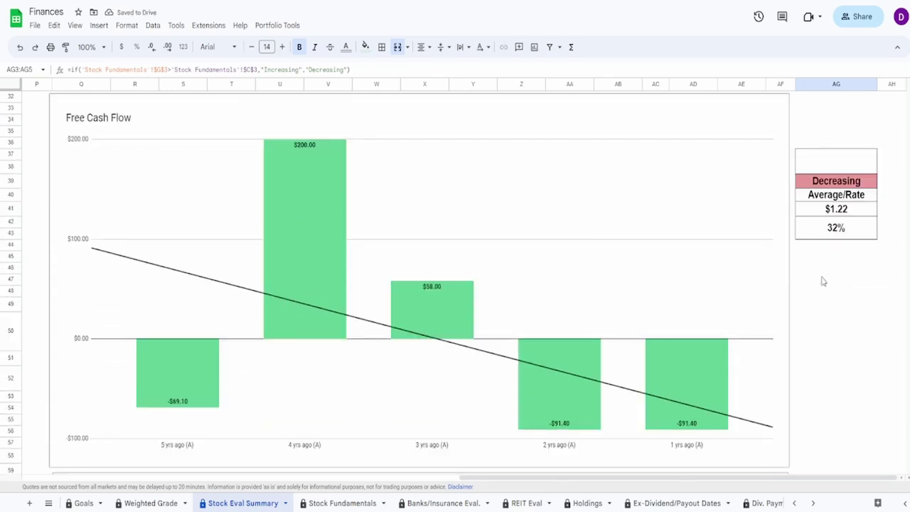
pyautogui.click(175, 389)
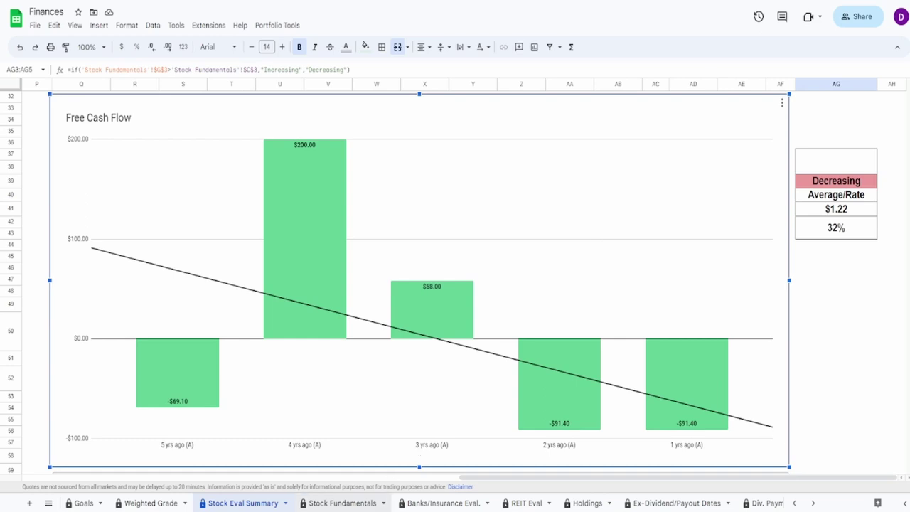
pyautogui.click(344, 503)
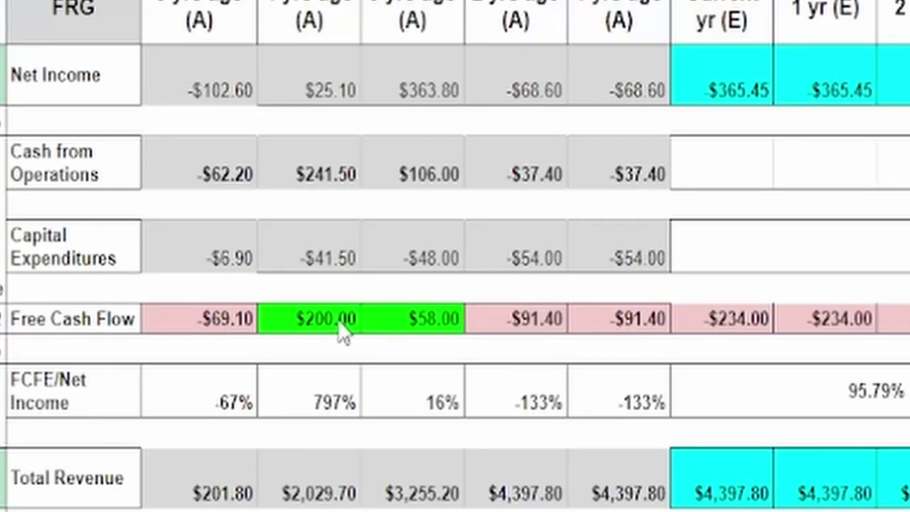
pyautogui.moveTo(208, 181); pyautogui.dragTo(631, 183)
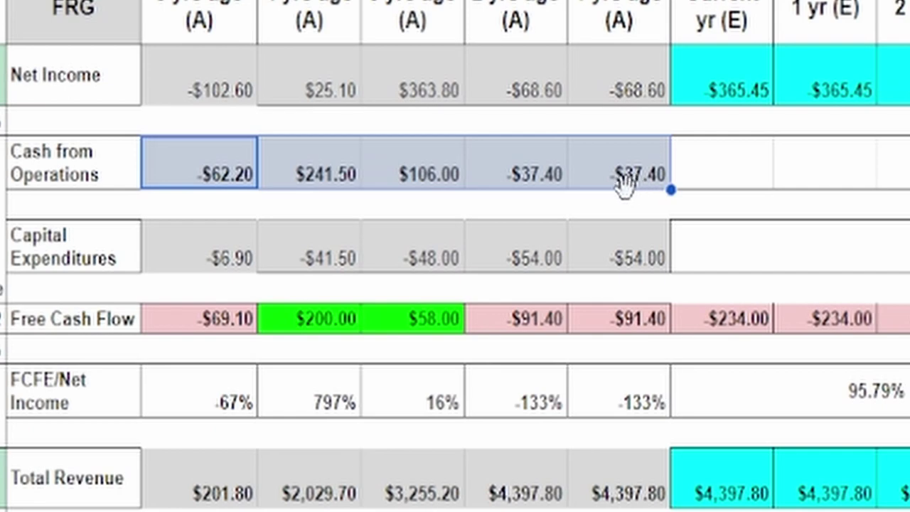
pyautogui.moveTo(329, 170); pyautogui.dragTo(418, 176)
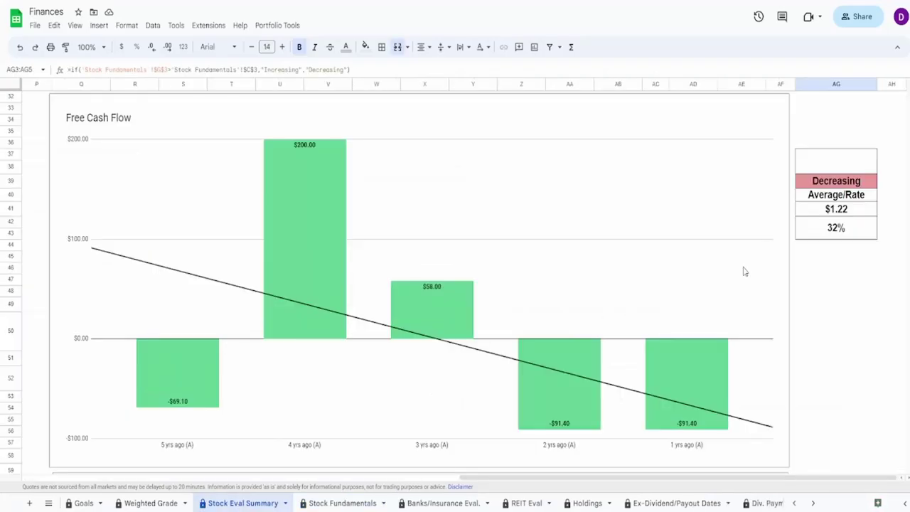
# - Grade the Free Cash Flow chart 0% in cell AG37
pyautogui.click(837, 165)
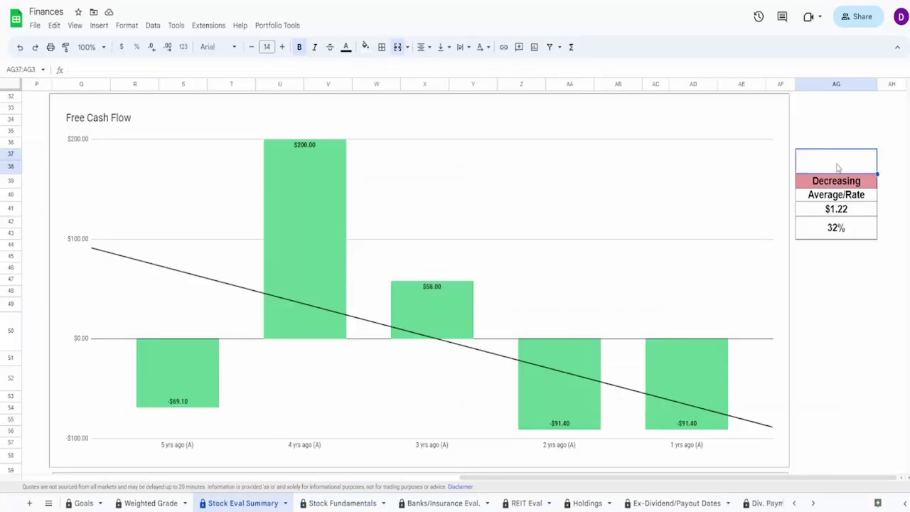
pyautogui.write('0')
pyautogui.press('Return')
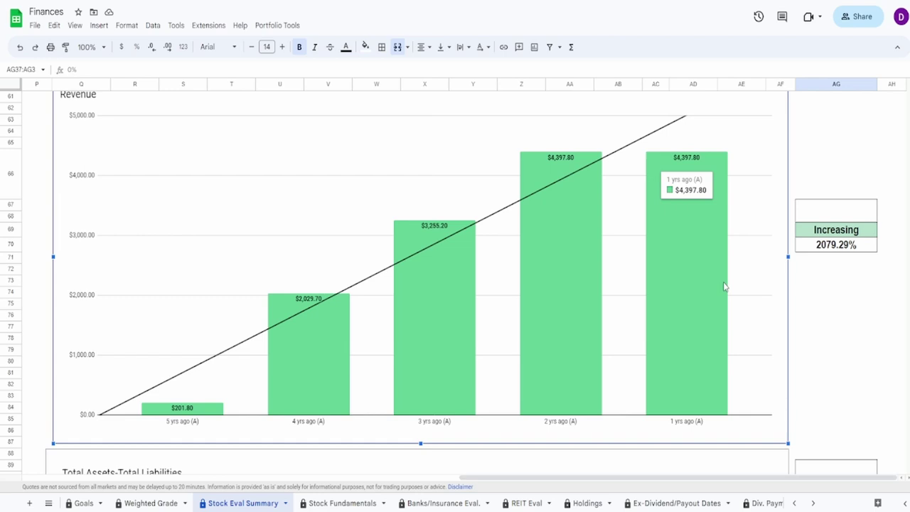
# - Check the 2079.29% revenue growth and bars, then grade Revenue 30% in AG67
pyautogui.moveTo(190, 412)
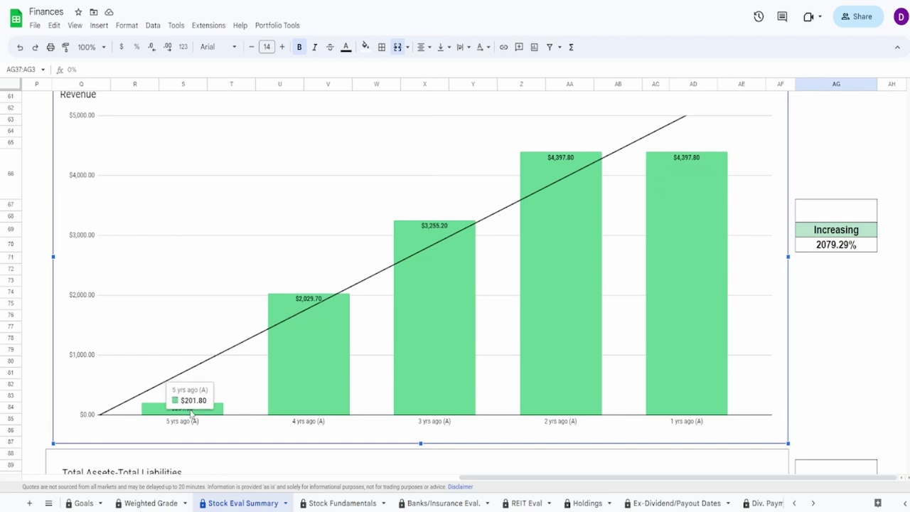
pyautogui.moveTo(653, 327)
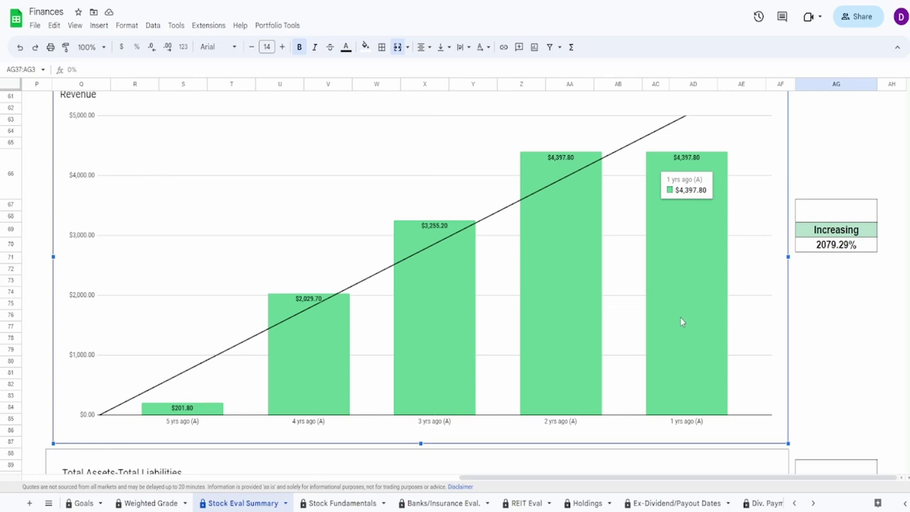
pyautogui.click(829, 247)
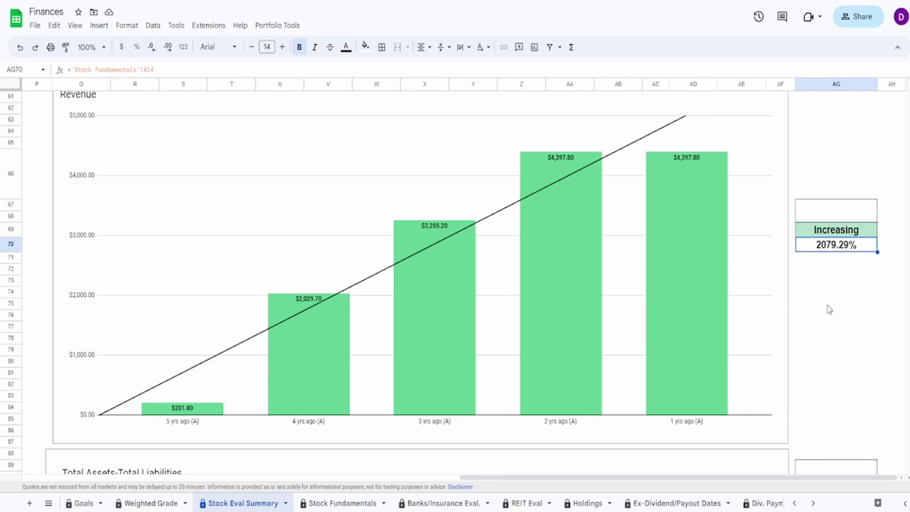
pyautogui.click(339, 323)
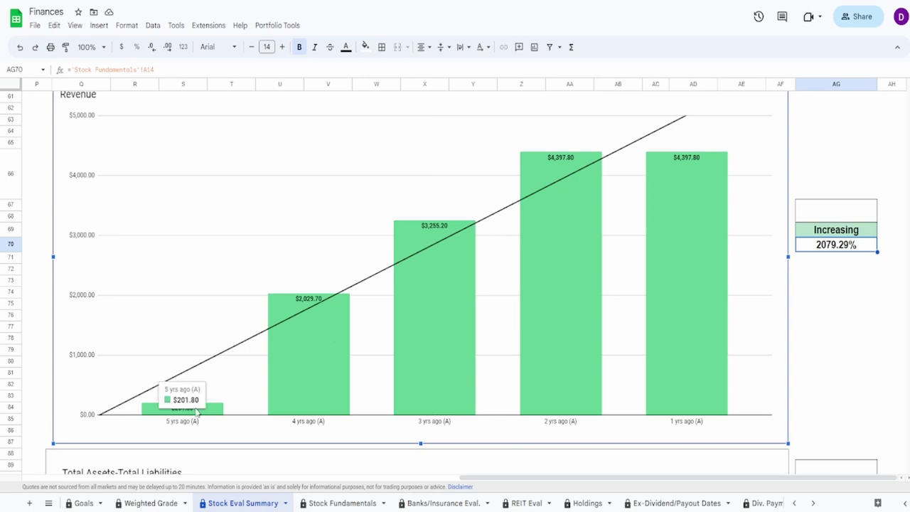
pyautogui.moveTo(287, 374)
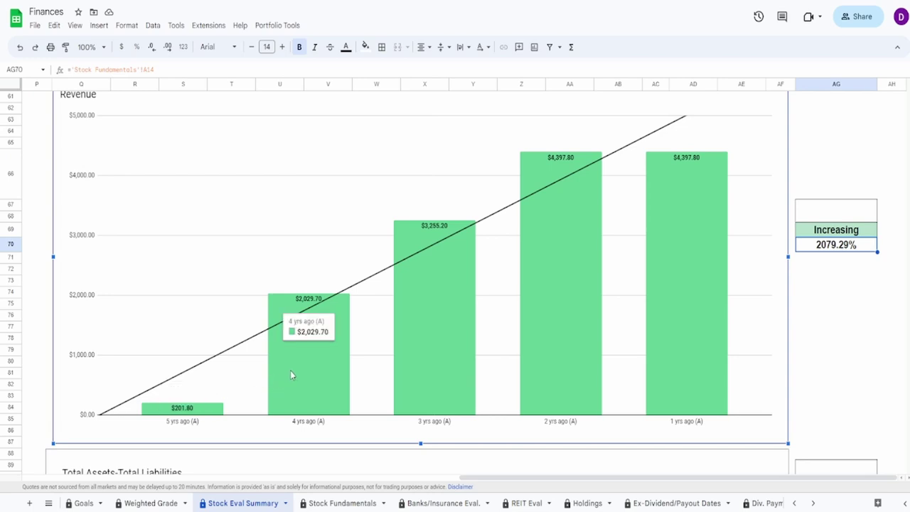
pyautogui.moveTo(429, 339)
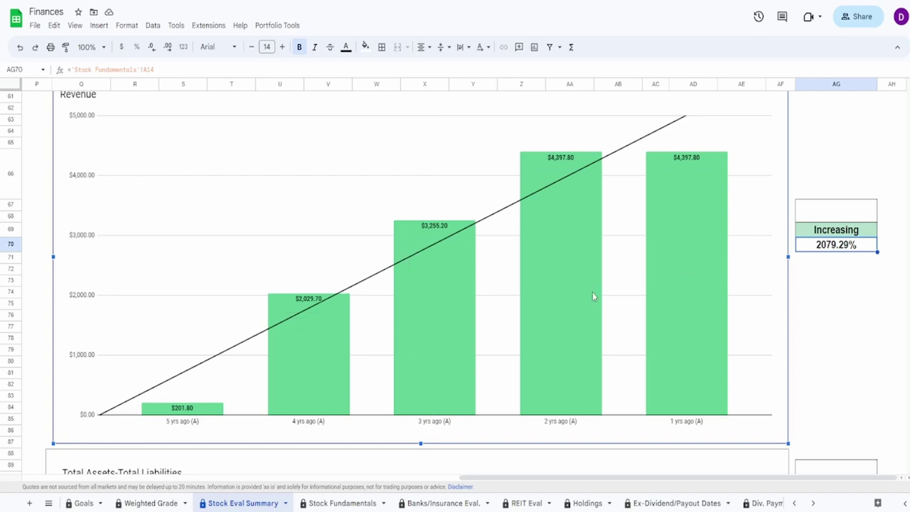
pyautogui.click(830, 215)
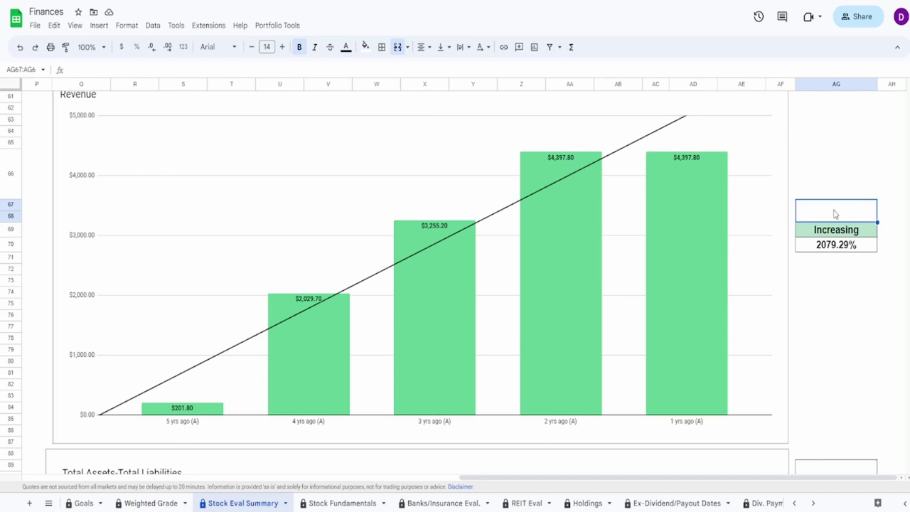
pyautogui.write('30')
pyautogui.press('Return')
# - Review the Average Total Assets, Average Total Liabilities and Assets-minus-Liabilities formulas
pyautogui.scroll(-5, 707, 359)
pyautogui.scroll(-1, 706, 360)
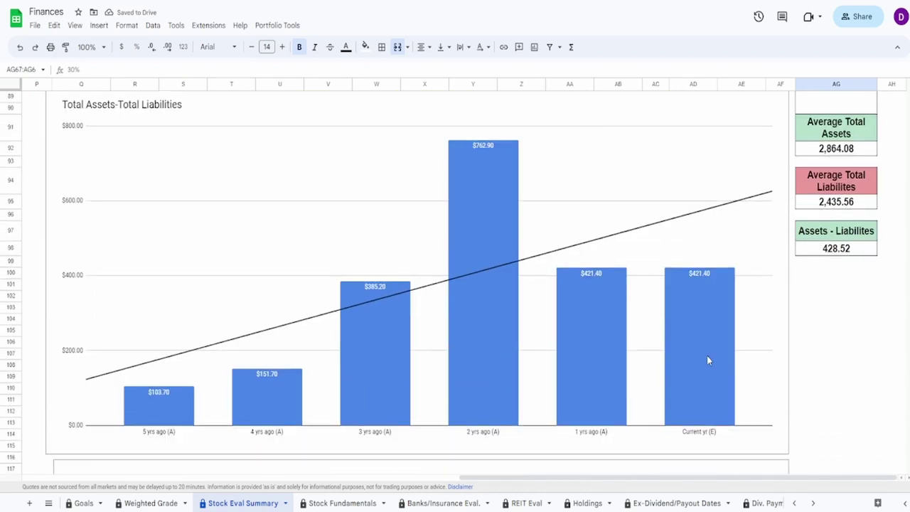
pyautogui.click(709, 274)
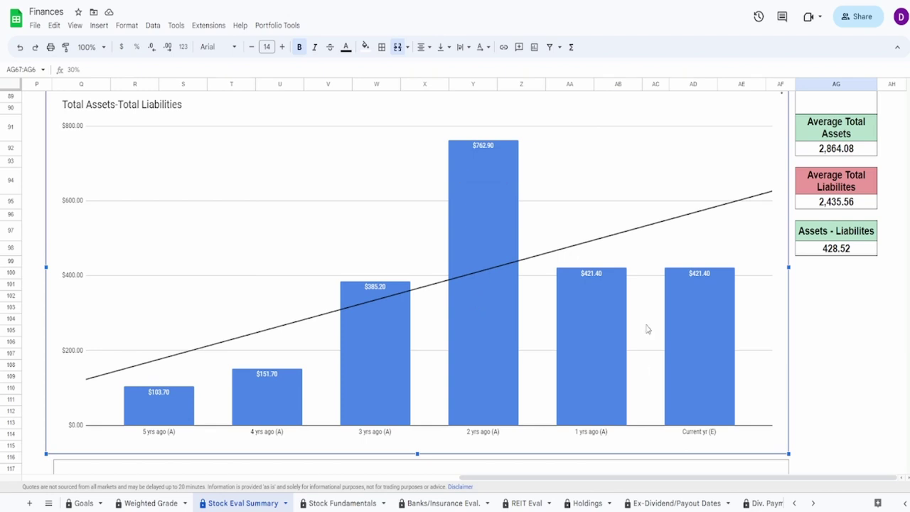
pyautogui.click(844, 149)
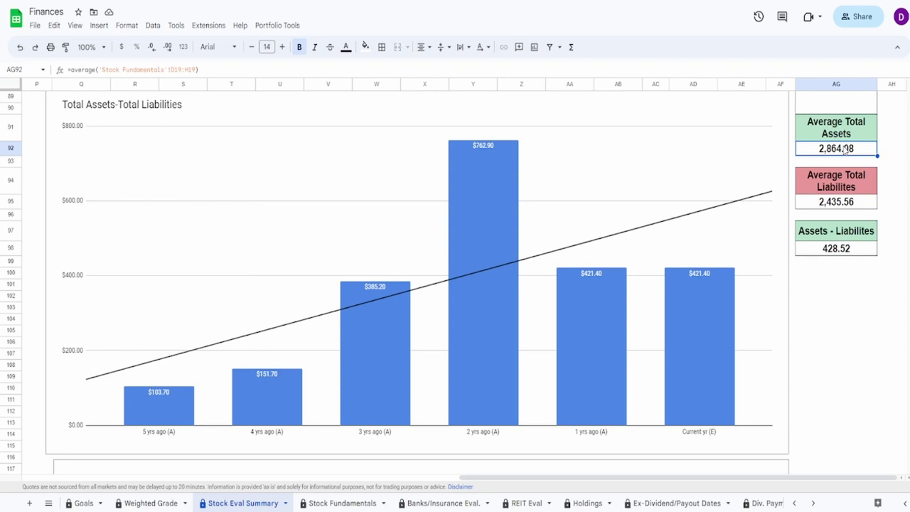
pyautogui.click(838, 202)
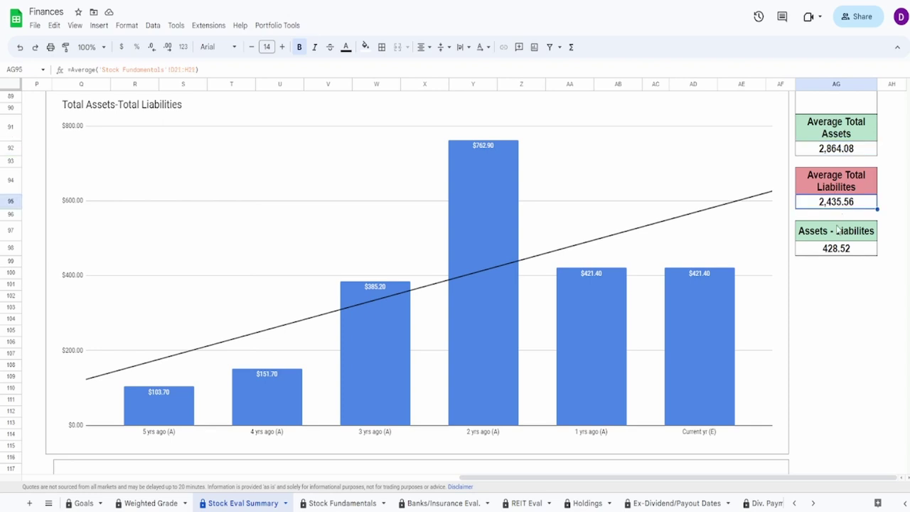
pyautogui.click(837, 250)
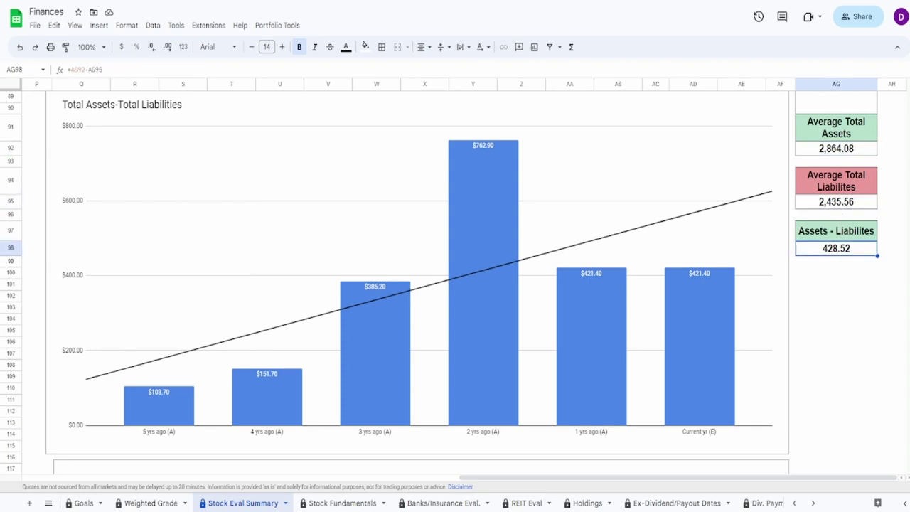
# - Grade the Total Assets-Total Liabilities chart 35%, revising an initial 30%
pyautogui.click(840, 106)
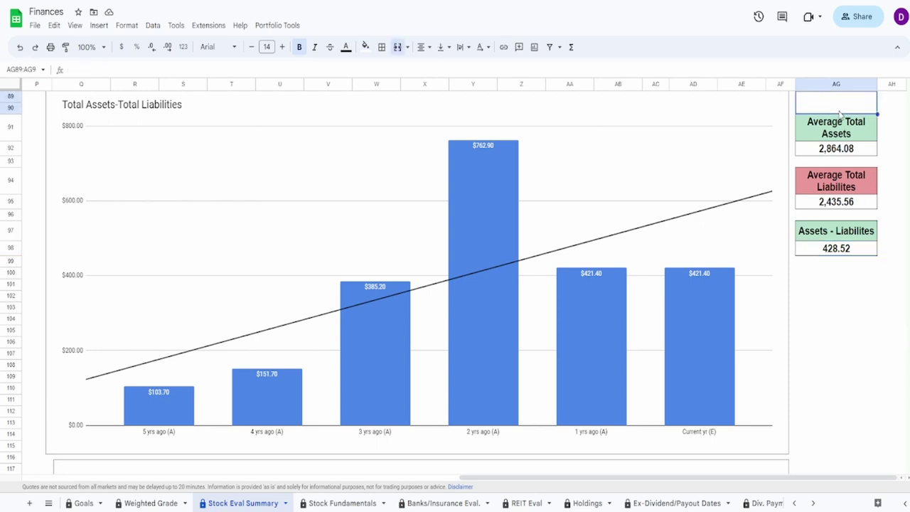
pyautogui.write('30')
pyautogui.press('Return')
pyautogui.write('35')
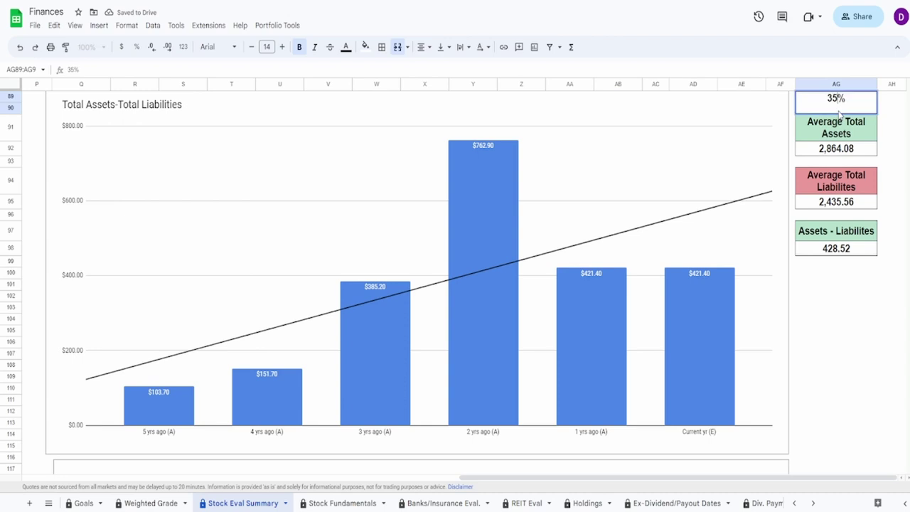
pyautogui.press('Return')
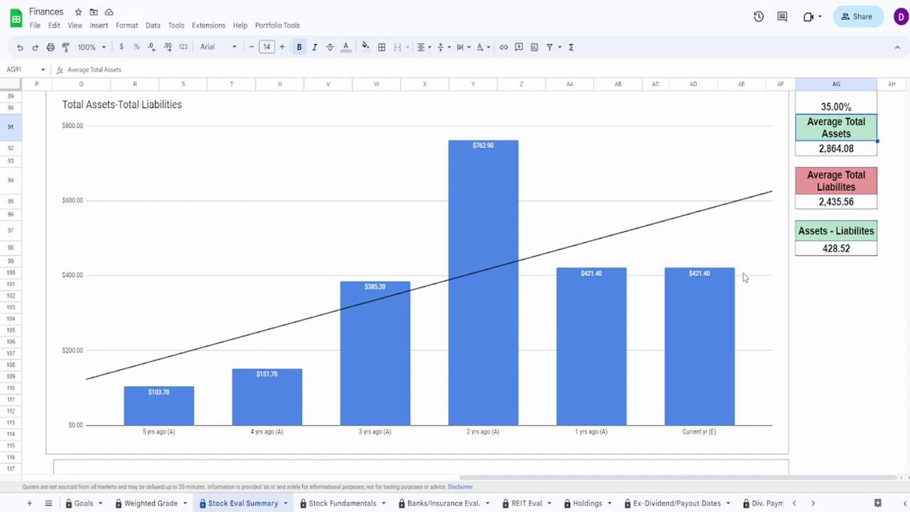
# - Check the average cashflow-minus-liabilities figure and enter a 0% grade in AG120
pyautogui.scroll(-10, 744, 277)
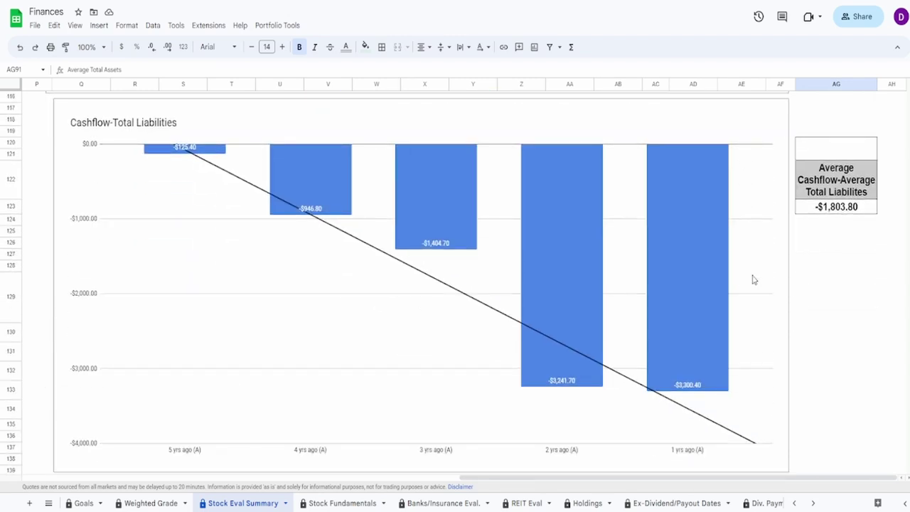
pyautogui.click(753, 279)
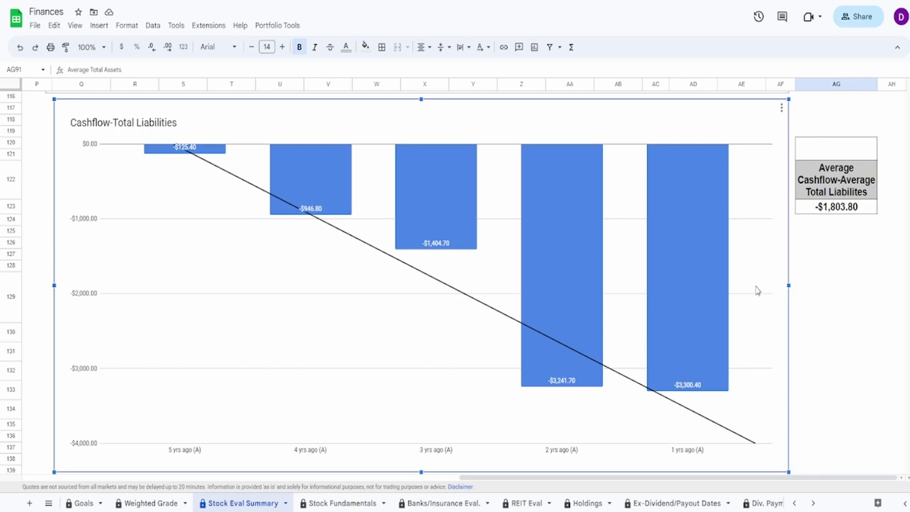
pyautogui.moveTo(651, 337)
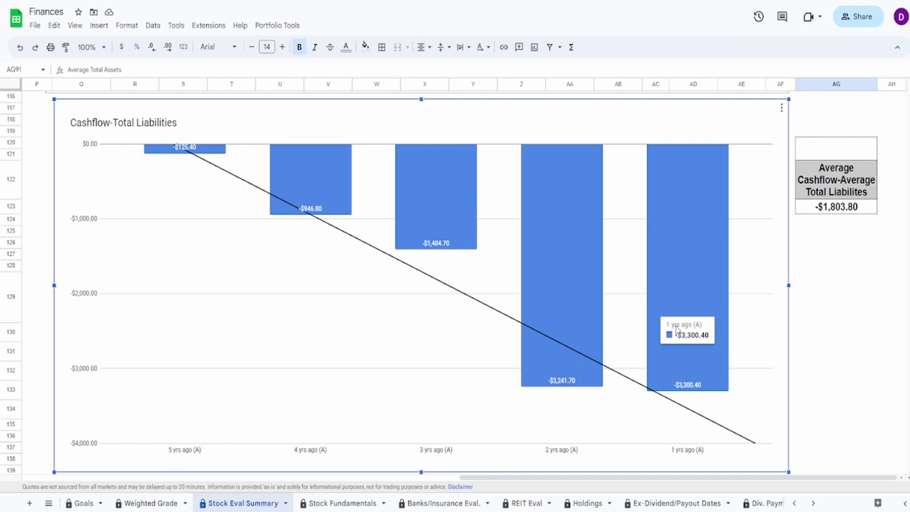
pyautogui.click(870, 210)
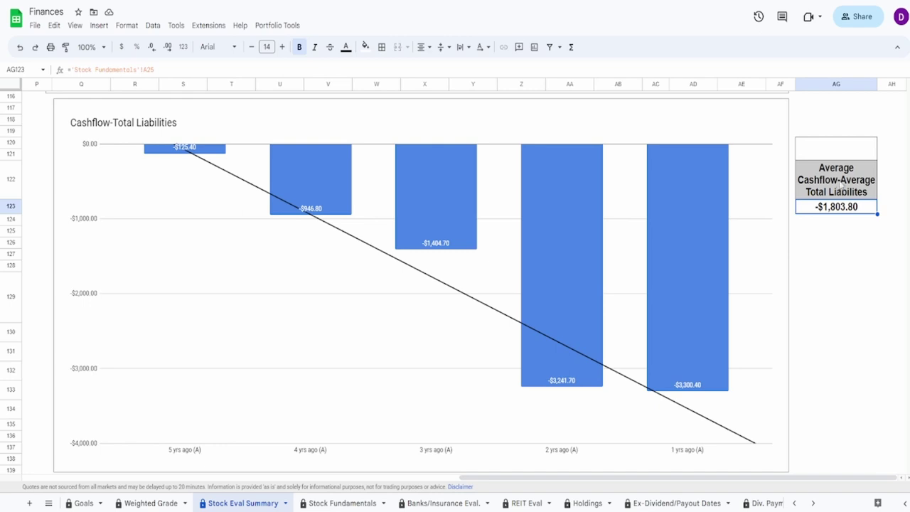
pyautogui.click(834, 149)
pyautogui.write('0%')
pyautogui.press('Return')
# - Inspect the Shares Outstanding bars and the 5 Yr shares change formula
pyautogui.click(839, 297)
pyautogui.scroll(-10, 839, 297)
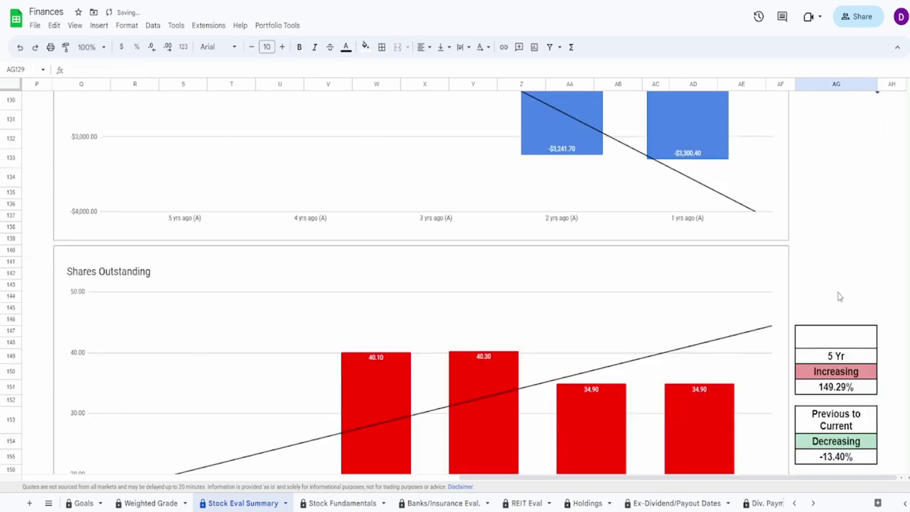
pyautogui.click(739, 322)
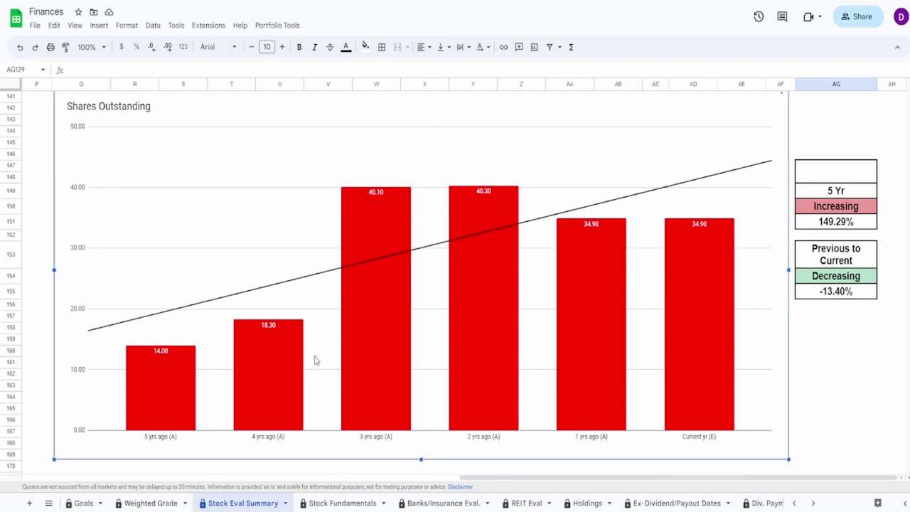
pyautogui.moveTo(400, 369)
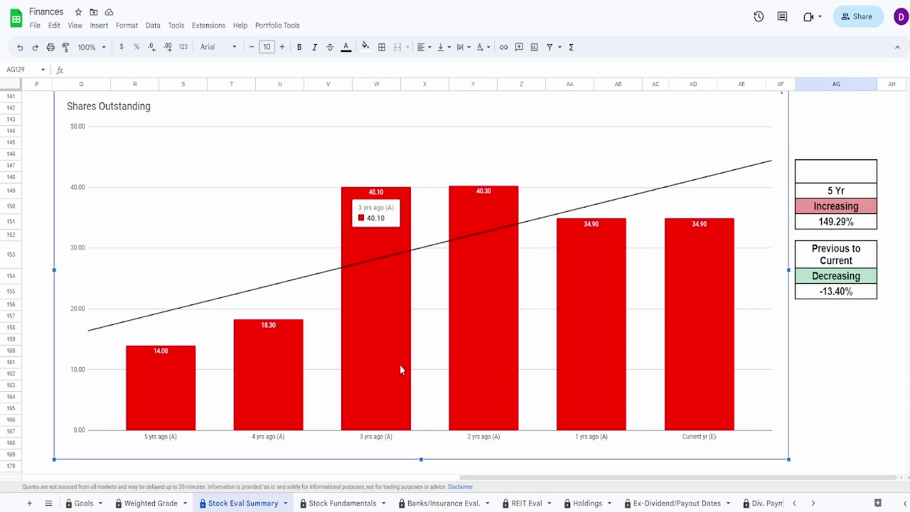
pyautogui.moveTo(149, 380)
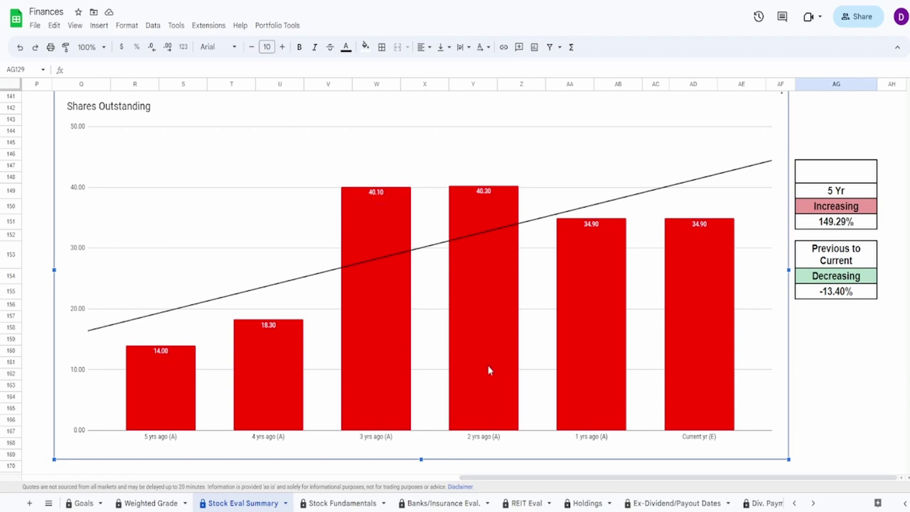
pyautogui.moveTo(714, 294)
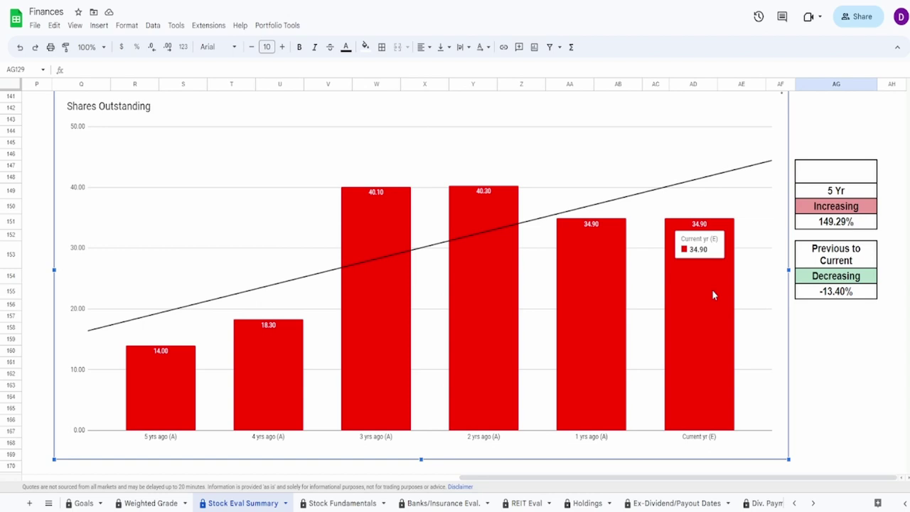
pyautogui.click(835, 221)
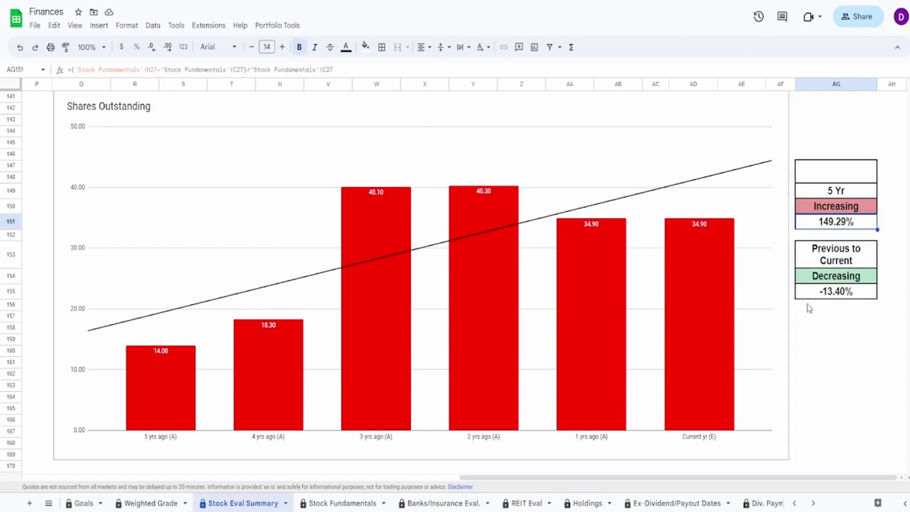
# - Re-examine the Shares Outstanding bars and the previous-to-current change formula
pyautogui.click(279, 349)
pyautogui.moveTo(354, 288)
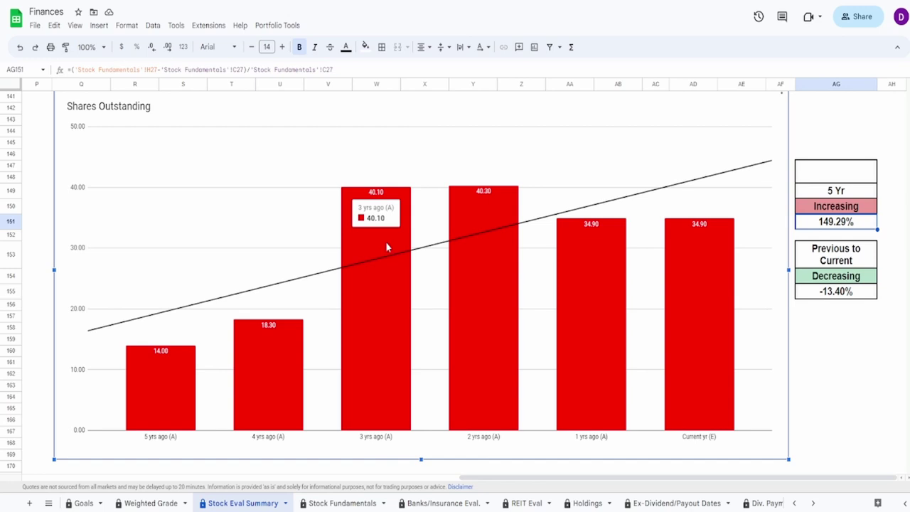
pyautogui.moveTo(497, 269)
pyautogui.moveTo(600, 306)
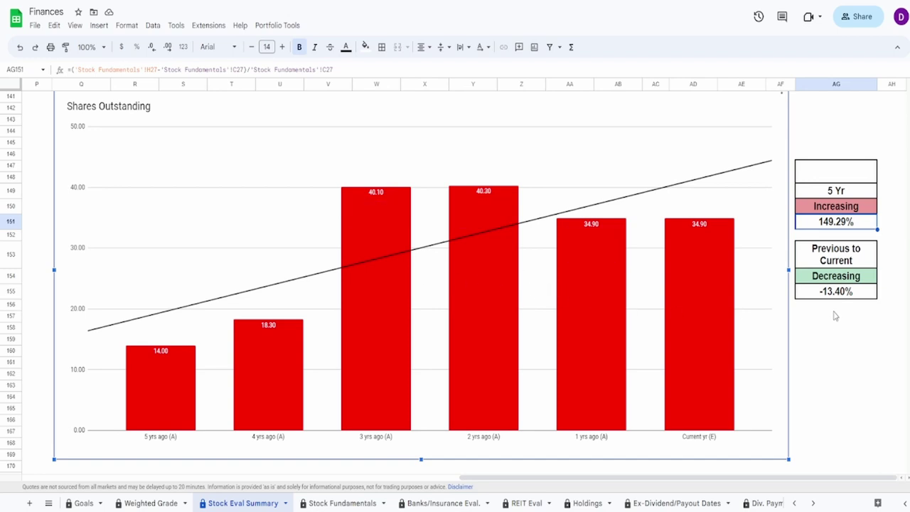
pyautogui.click(840, 292)
# - Enter a 35% grade in AG147, above the 5 Yr figures
pyautogui.click(837, 179)
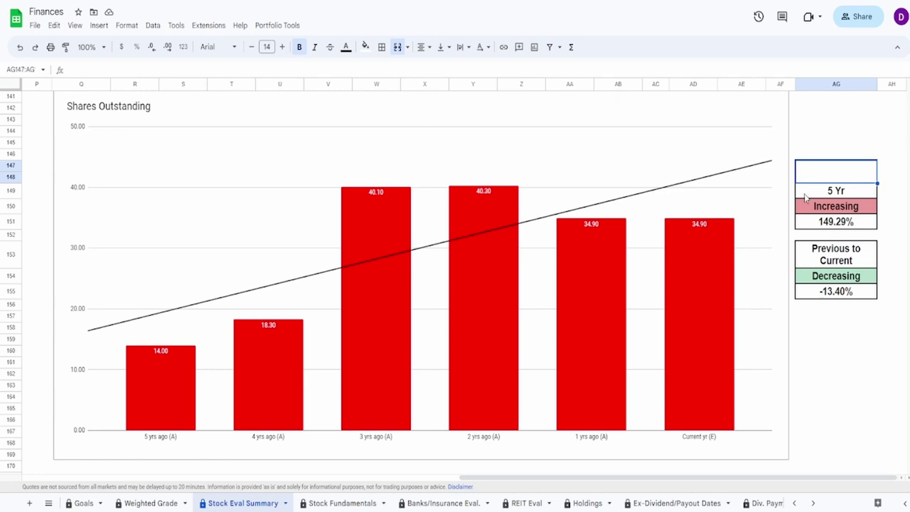
pyautogui.write('38')
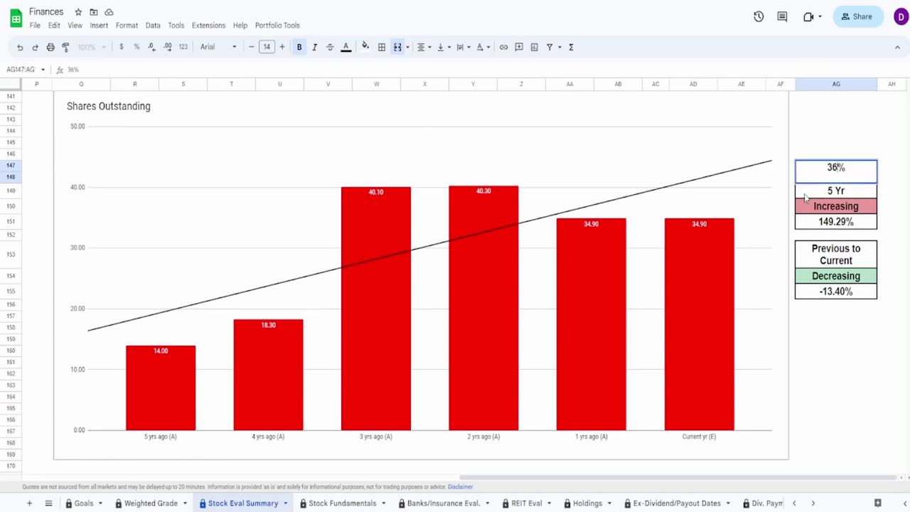
pyautogui.press('BackSpace')
pyautogui.write('5')
pyautogui.press('Return')
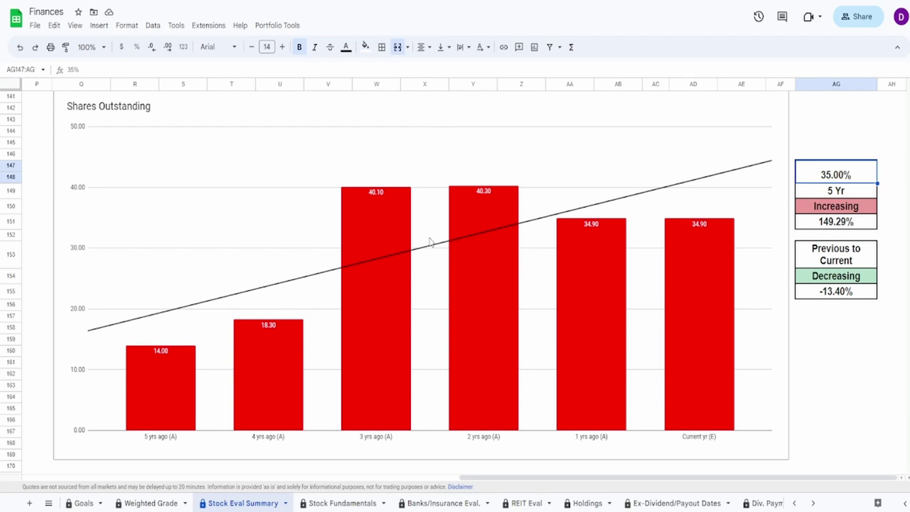
pyautogui.scroll(-5, 420, 241)
pyautogui.scroll(-2, 419, 244)
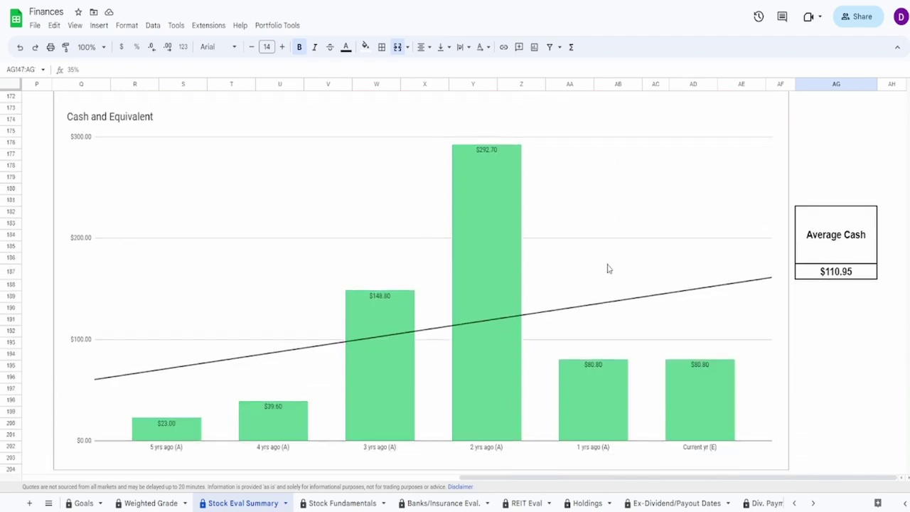
pyautogui.click(748, 339)
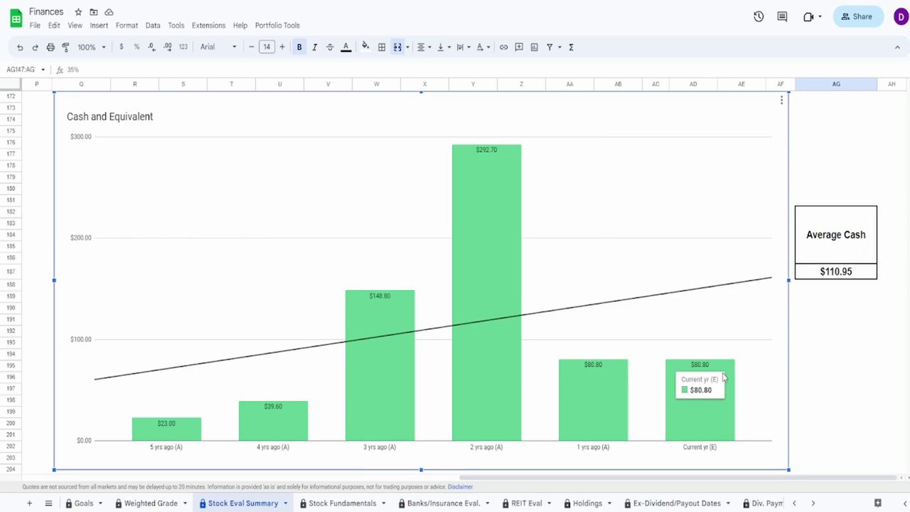
pyautogui.click(854, 276)
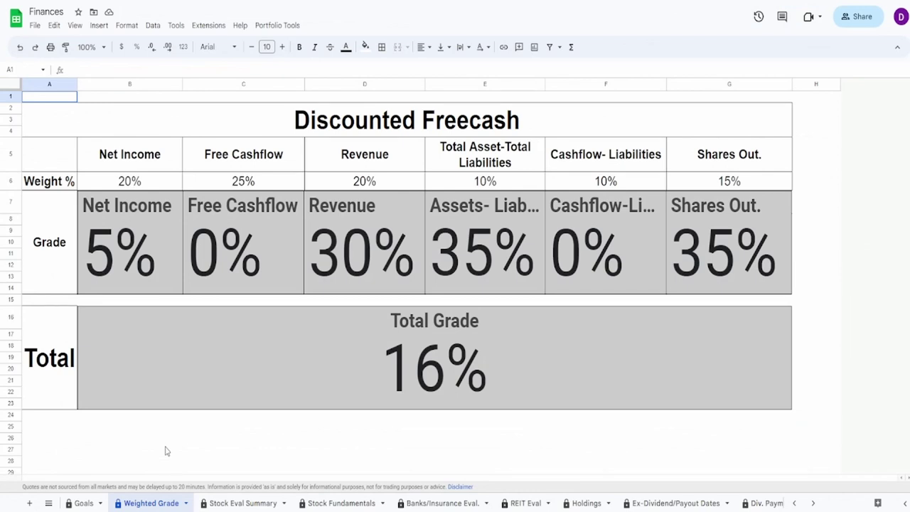
pyautogui.click(222, 247)
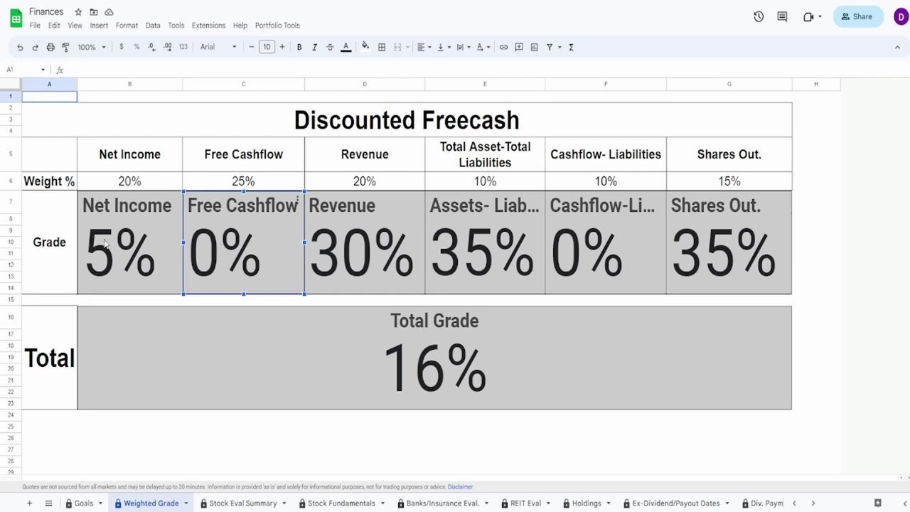
pyautogui.click(136, 222)
pyautogui.click(261, 250)
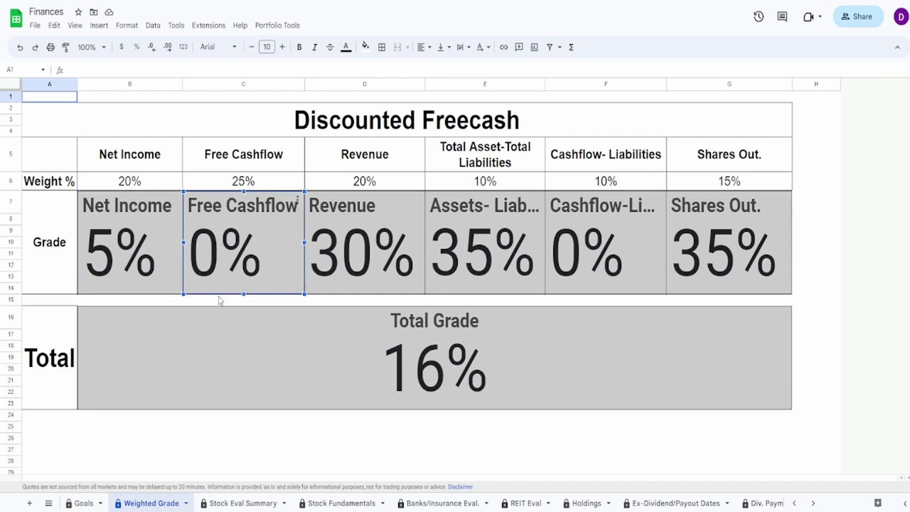
pyautogui.click(380, 257)
pyautogui.click(458, 266)
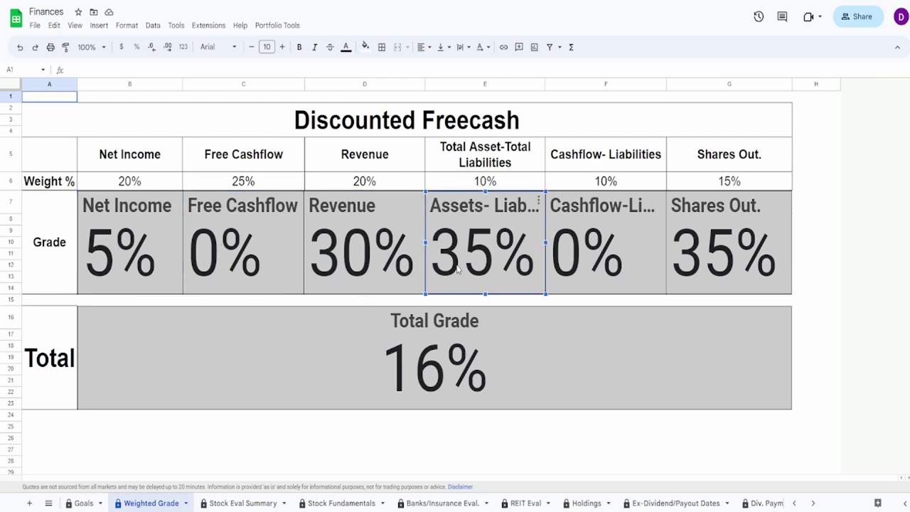
pyautogui.click(609, 266)
pyautogui.click(686, 265)
pyautogui.click(544, 367)
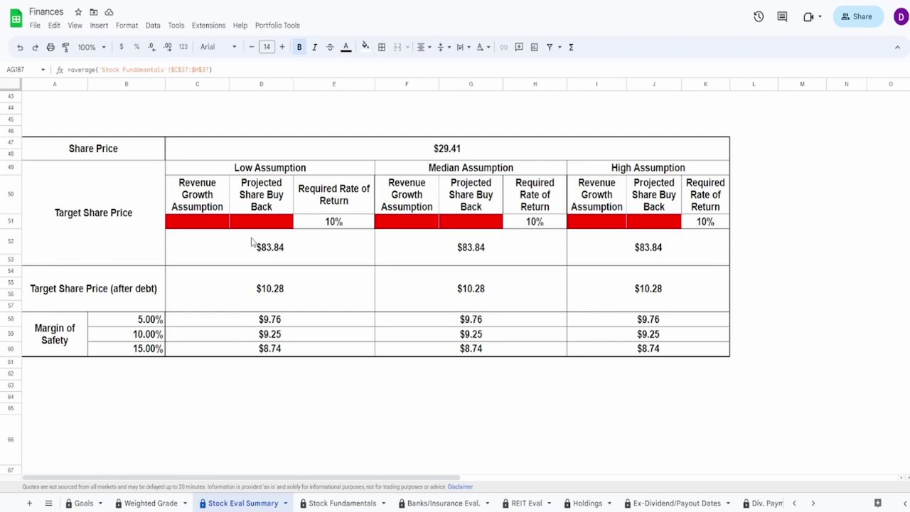
# - Look over FRG's low and median target prices and its 11.50% forward revenue growth
pyautogui.moveTo(252, 242); pyautogui.dragTo(422, 243)
pyautogui.click(218, 245)
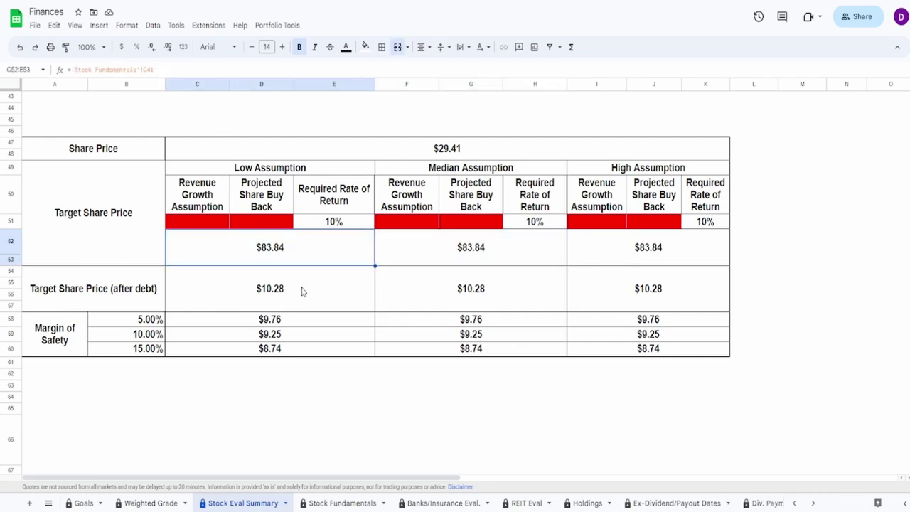
pyautogui.click(236, 302)
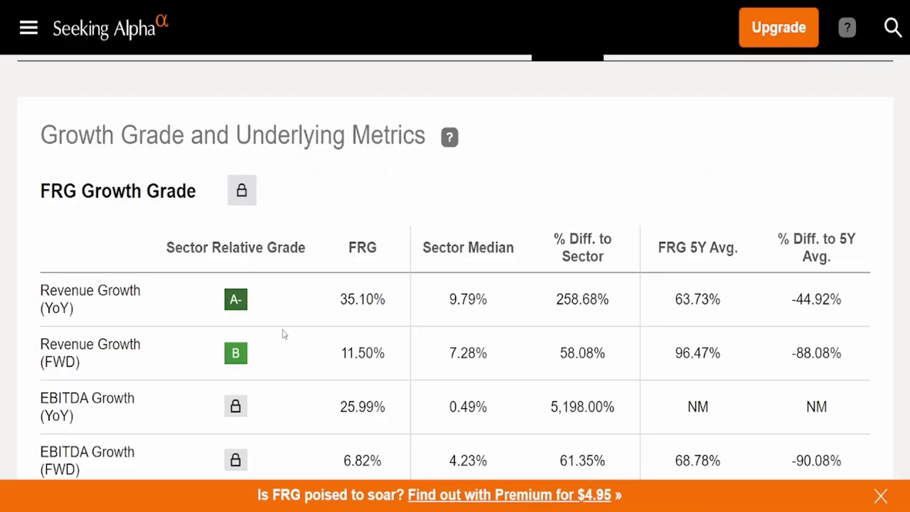
pyautogui.moveTo(343, 349); pyautogui.dragTo(390, 354)
pyautogui.click(417, 367)
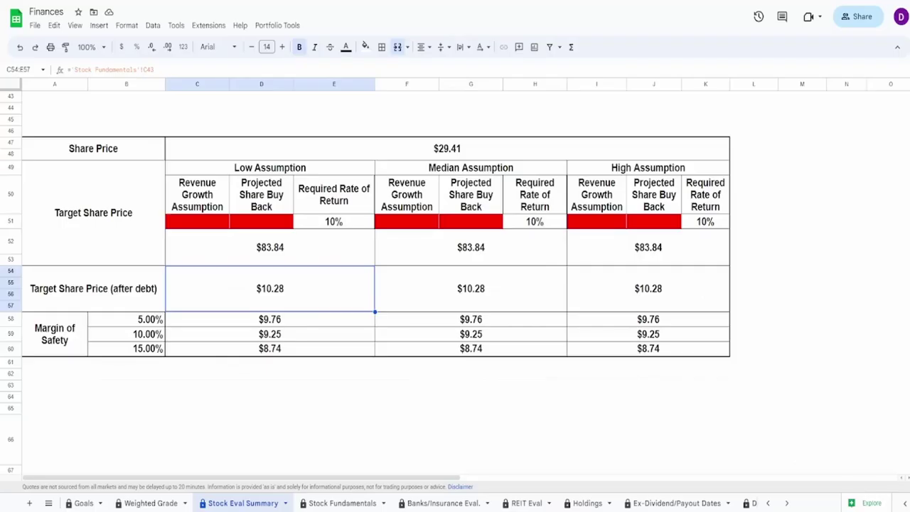
# - Set low, median and high revenue growth assumptions to 5%, 7% and 9%
pyautogui.click(196, 221)
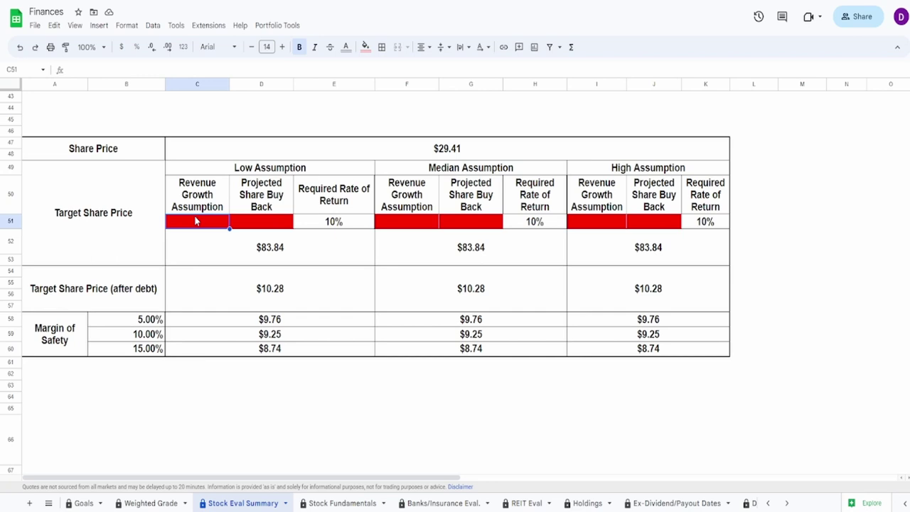
pyautogui.write('5')
pyautogui.click(426, 224)
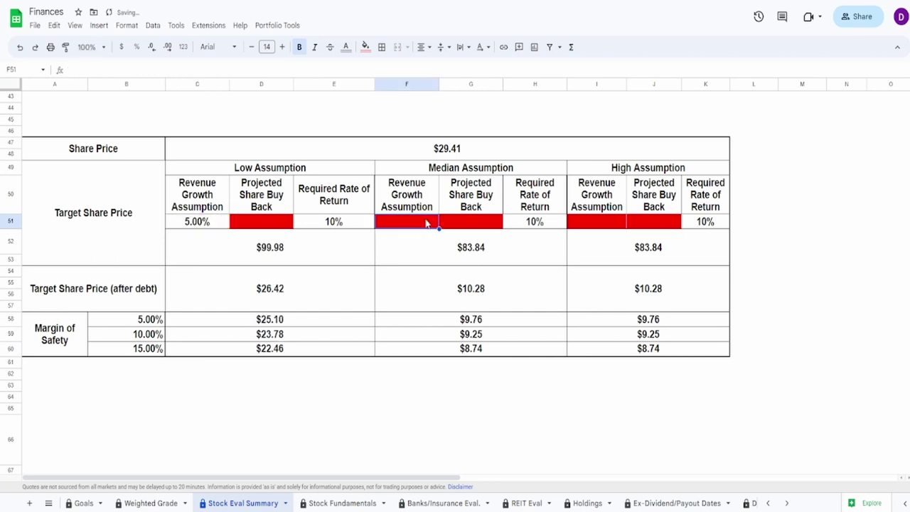
pyautogui.write('7')
pyautogui.click(570, 221)
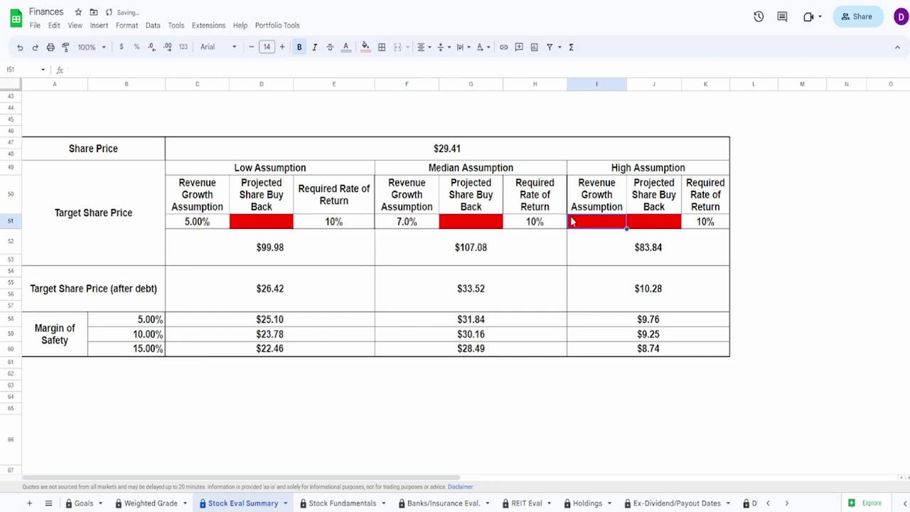
pyautogui.write('9')
pyautogui.press('Return')
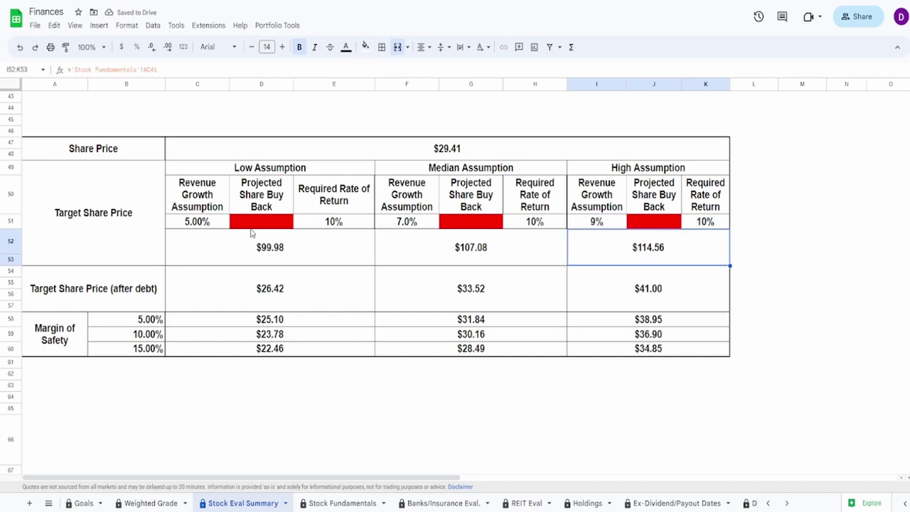
# - Set low, median and high share buybacks to -1%, 0% and 1%
pyautogui.click(253, 223)
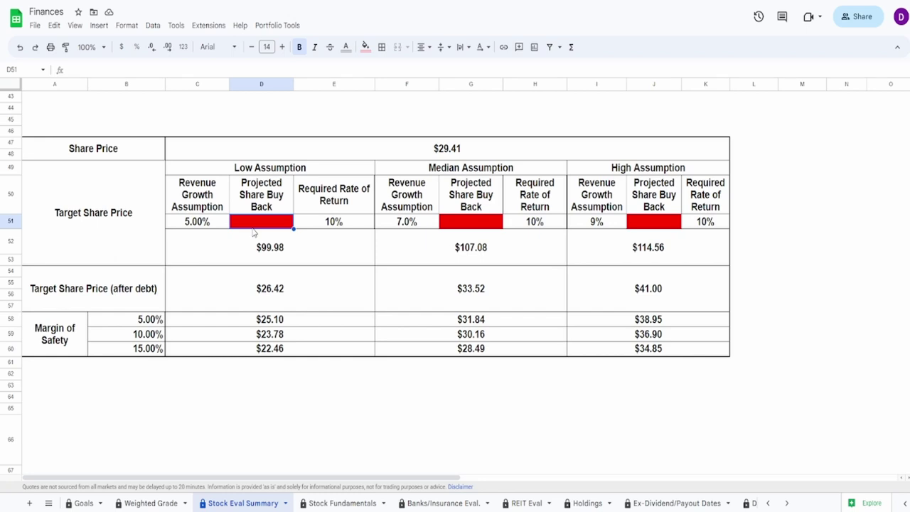
pyautogui.write('-1%')
pyautogui.click(478, 227)
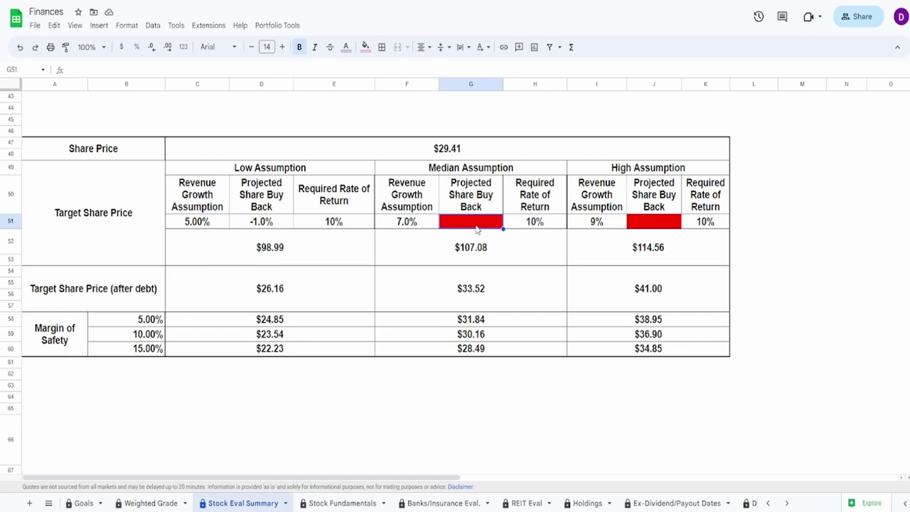
pyautogui.write('0')
pyautogui.click(651, 226)
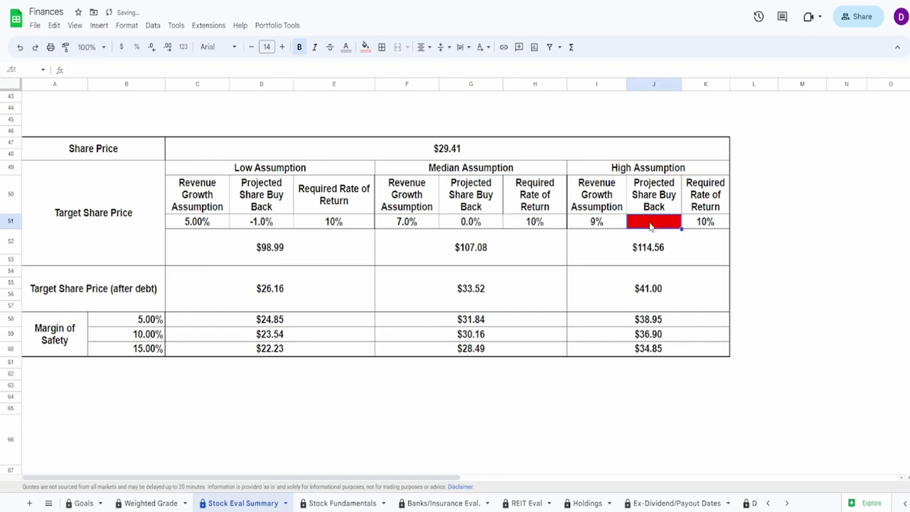
pyautogui.write('1')
pyautogui.click(643, 247)
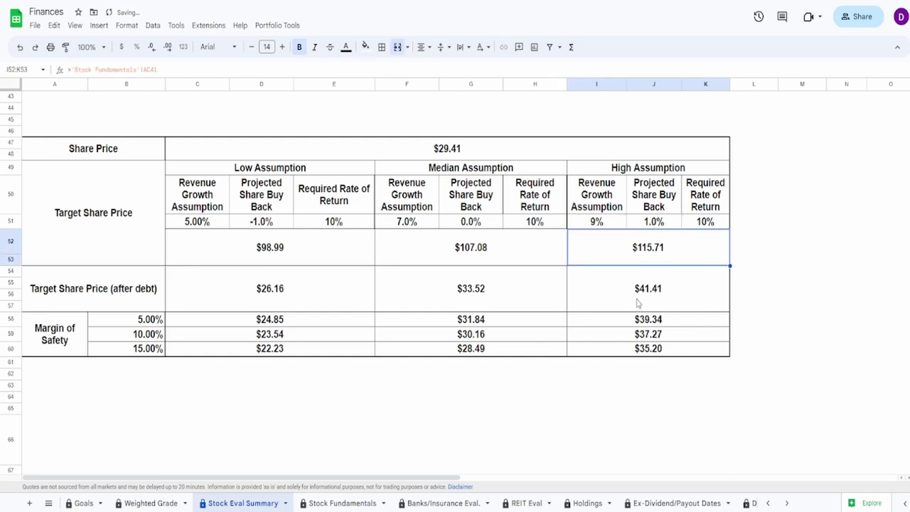
pyautogui.click(312, 257)
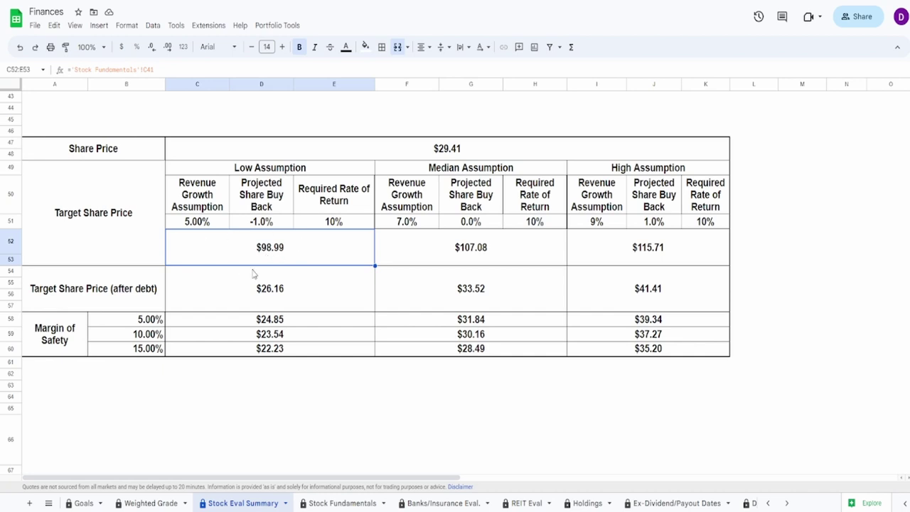
pyautogui.click(636, 257)
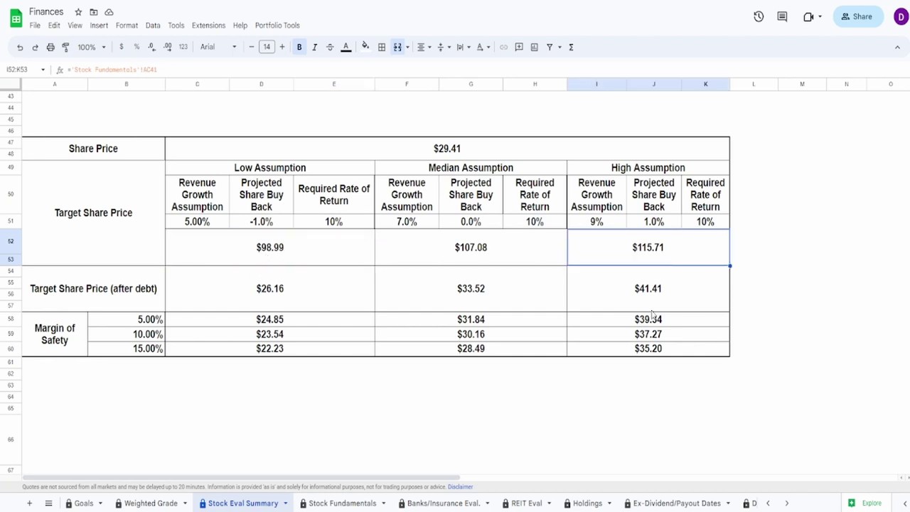
pyautogui.click(284, 287)
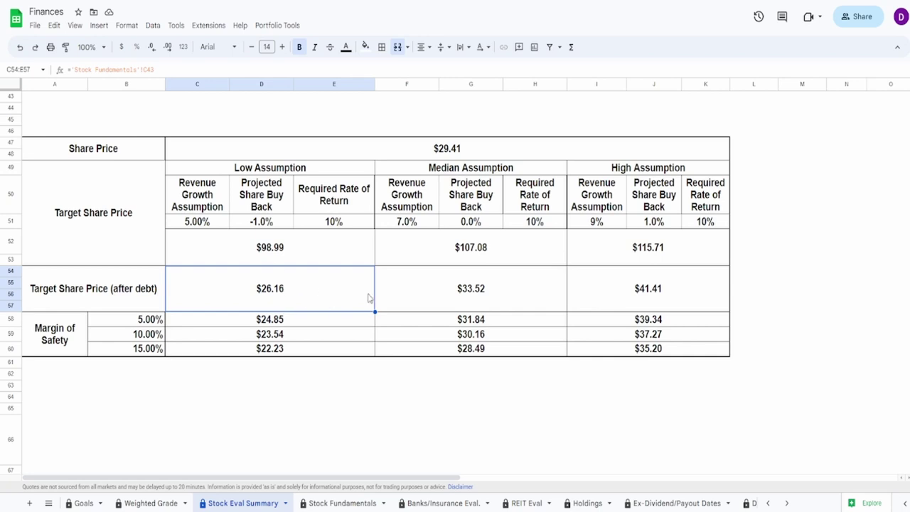
pyautogui.click(633, 302)
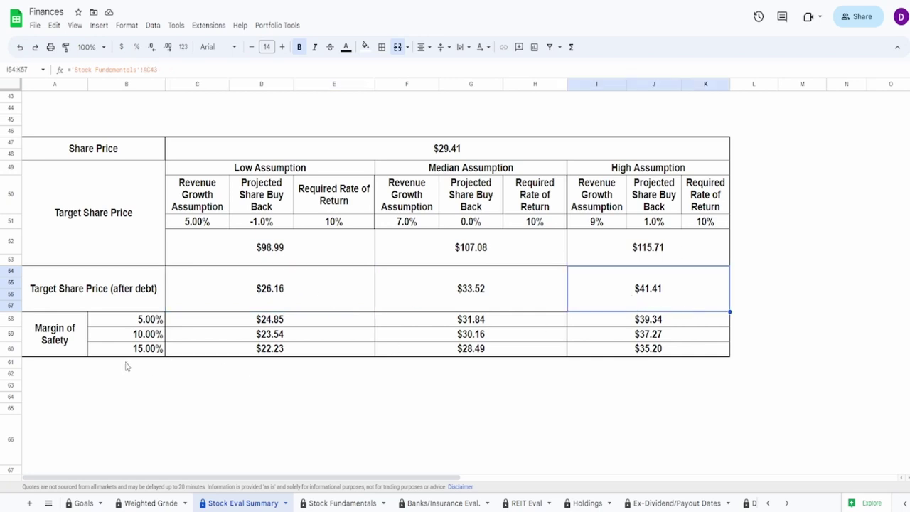
pyautogui.moveTo(140, 321); pyautogui.dragTo(142, 348)
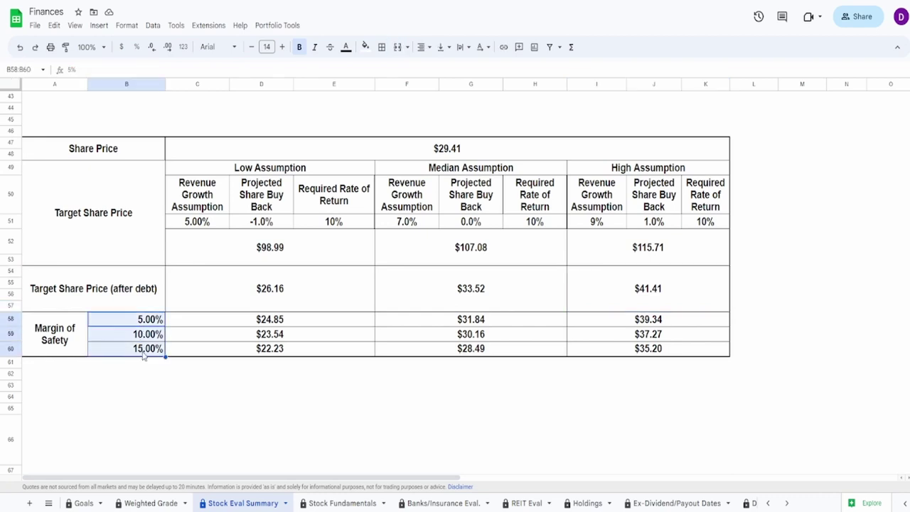
pyautogui.click(246, 353)
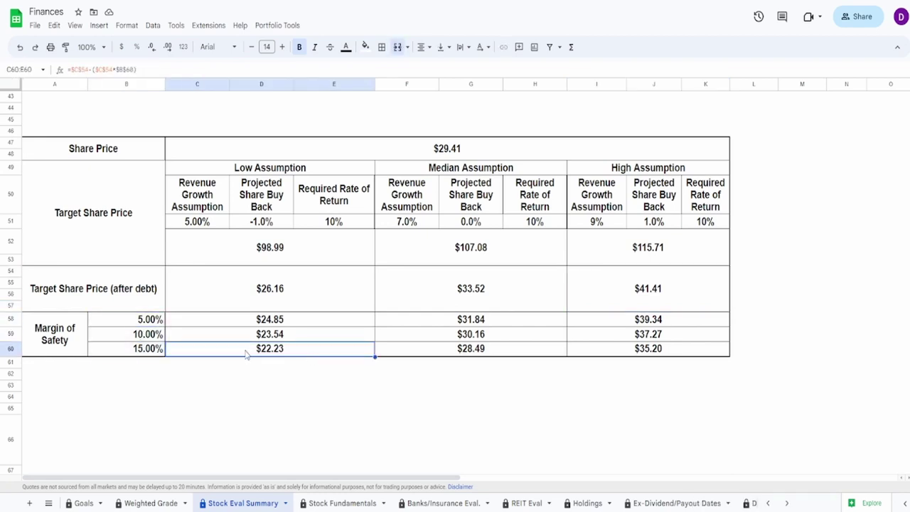
pyautogui.click(616, 321)
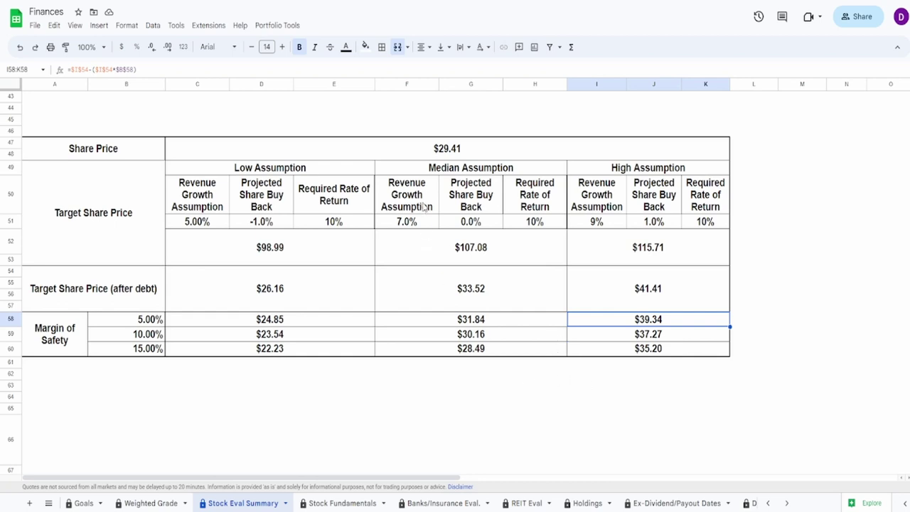
pyautogui.click(433, 147)
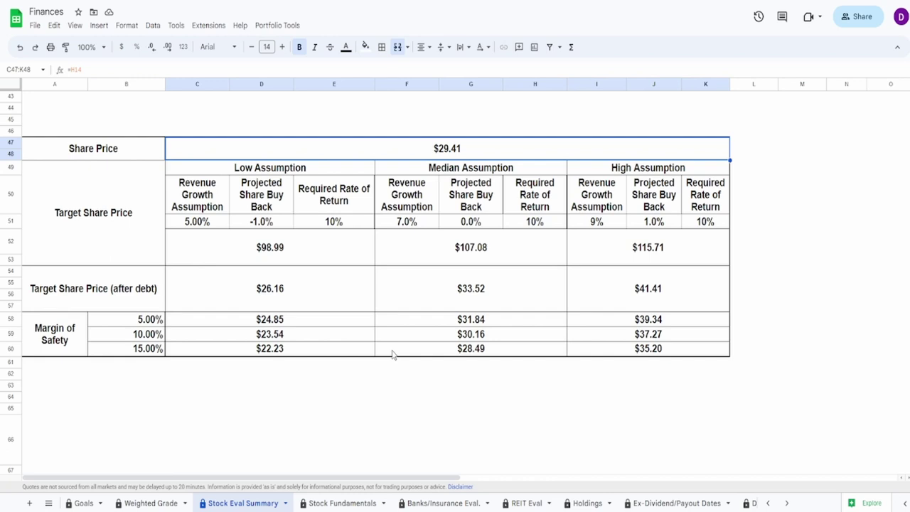
pyautogui.click(338, 301)
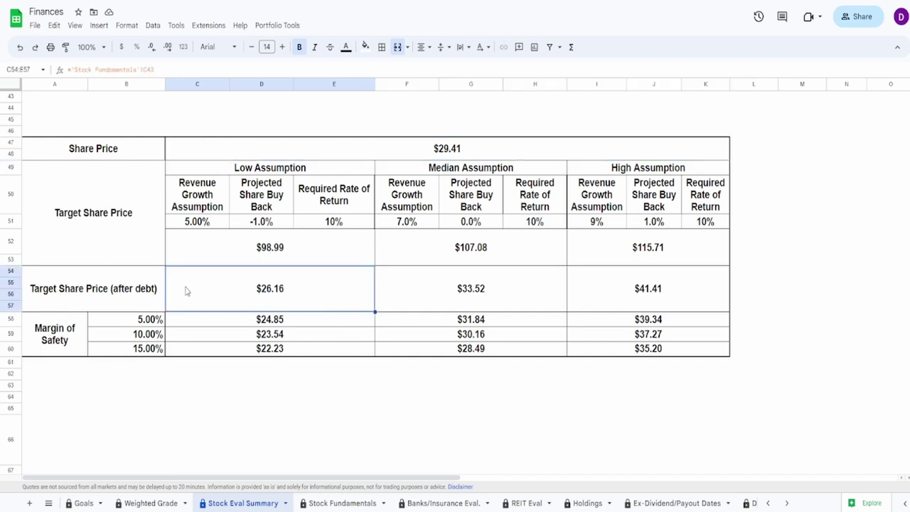
pyautogui.click(535, 294)
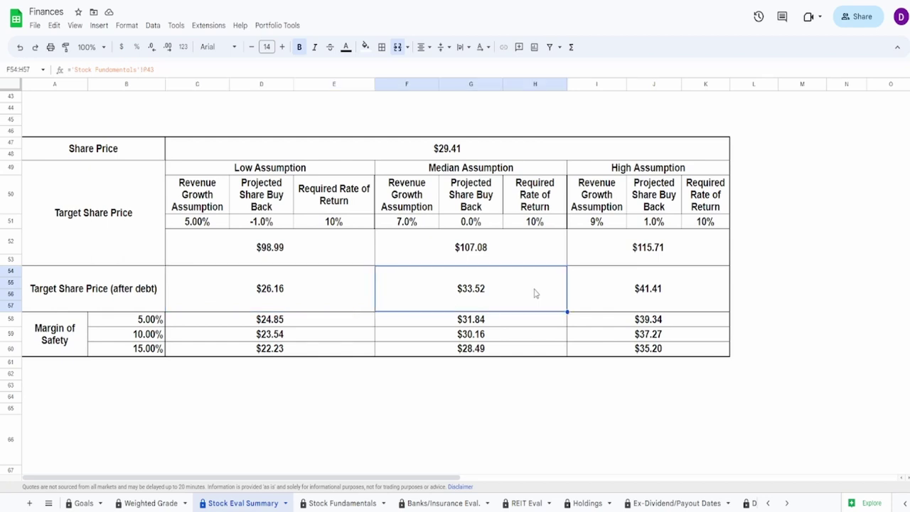
pyautogui.click(603, 292)
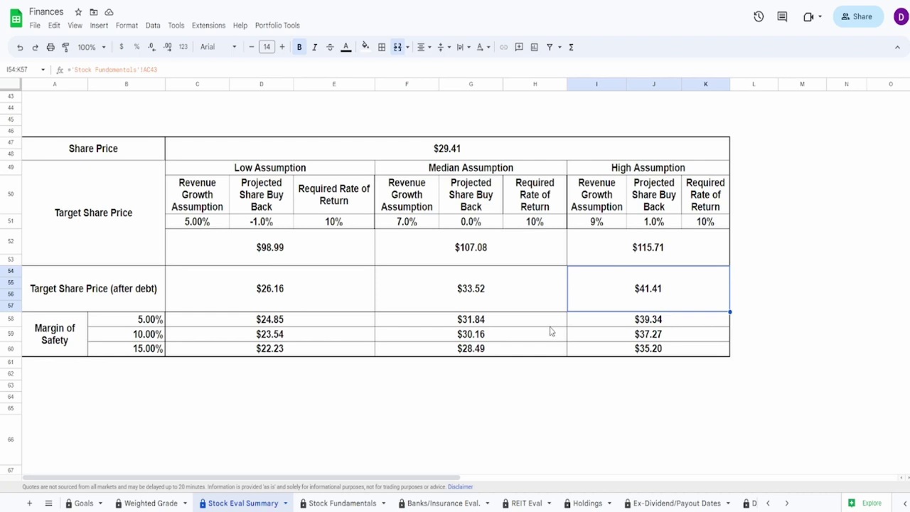
pyautogui.moveTo(474, 324); pyautogui.dragTo(472, 334)
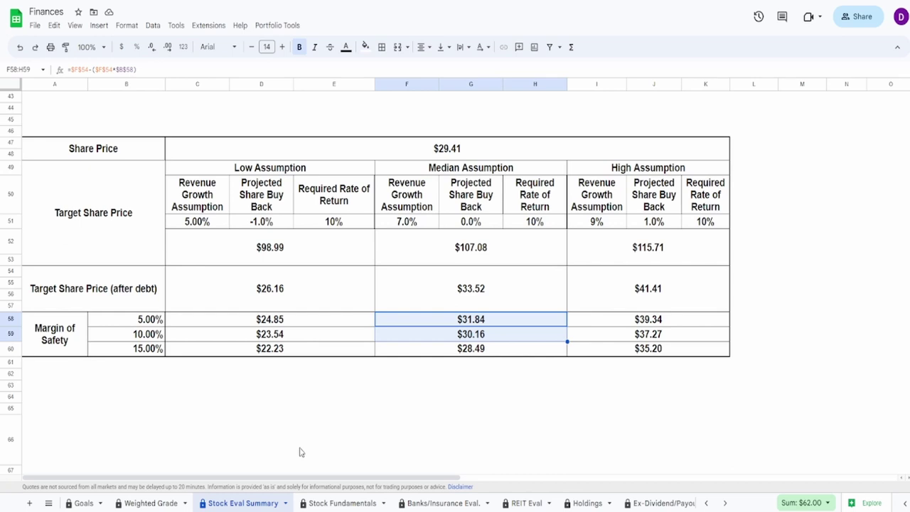
pyautogui.scroll(1, 299, 452)
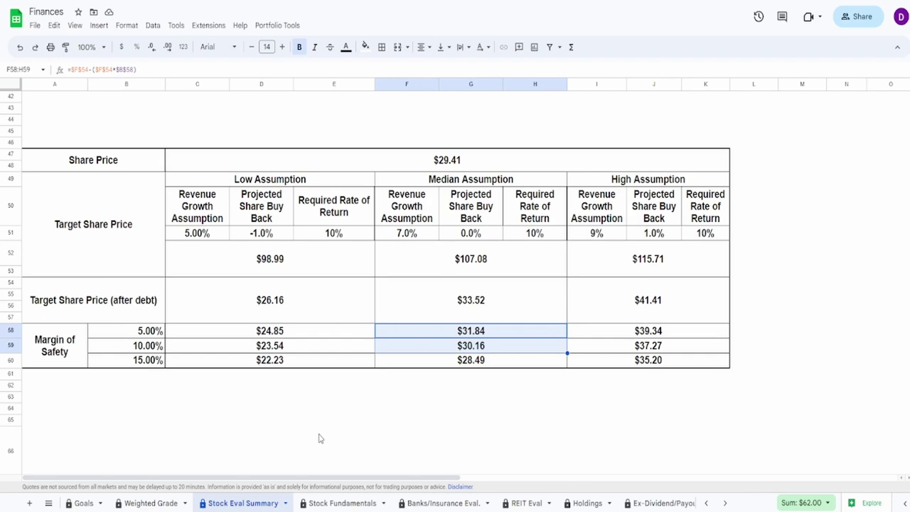
# - Review the $5,725.25 monthly income and $486.68 annual dividends in Dividends at Current Price
pyautogui.scroll(-5, 319, 438)
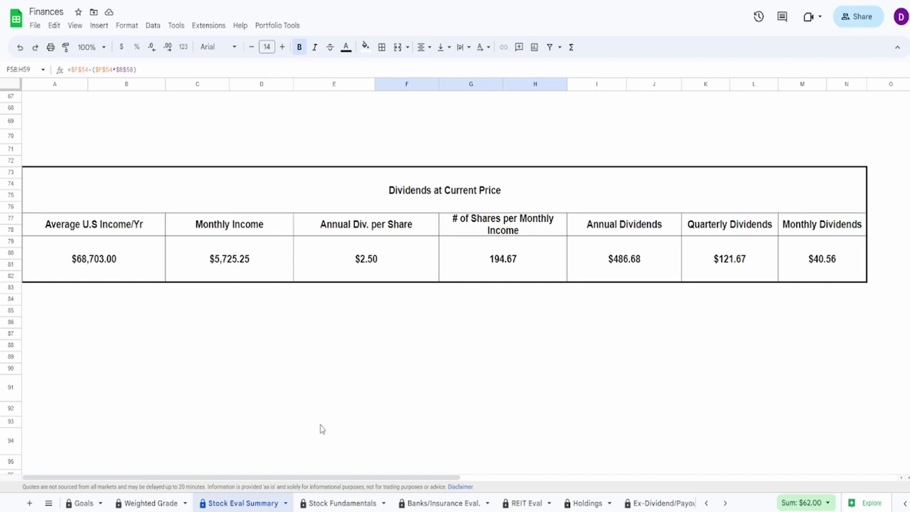
pyautogui.click(270, 280)
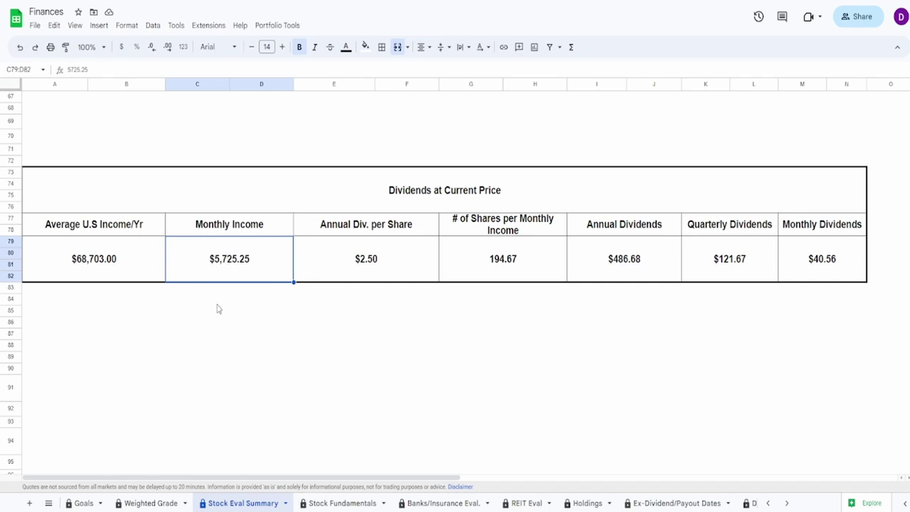
pyautogui.click(618, 277)
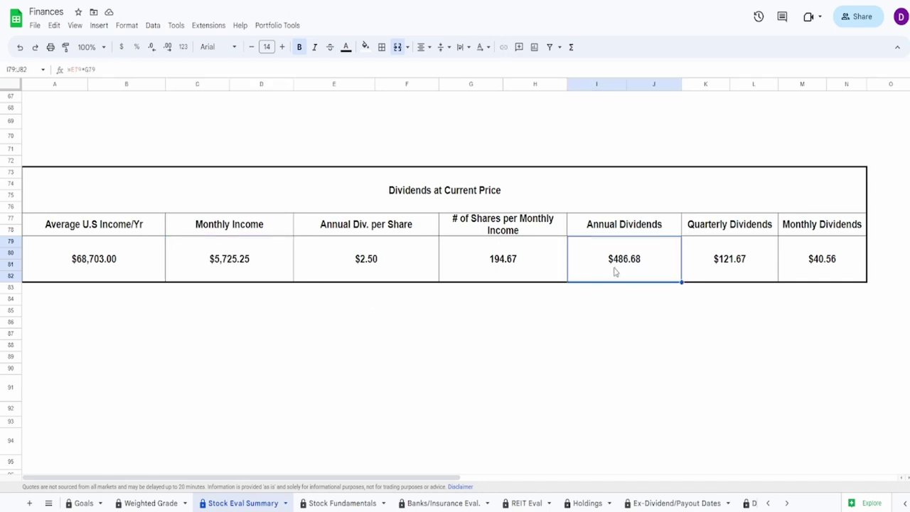